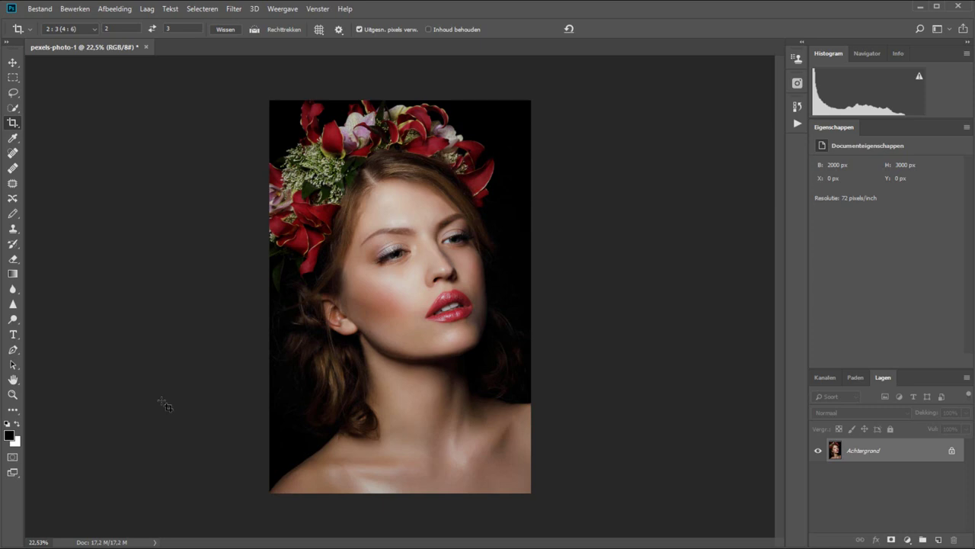
Step: Preview the Mozaiek (Mosaic) pixelate filter on the portrait with a cell size of 35
click(233, 10)
mouse_move(243, 151)
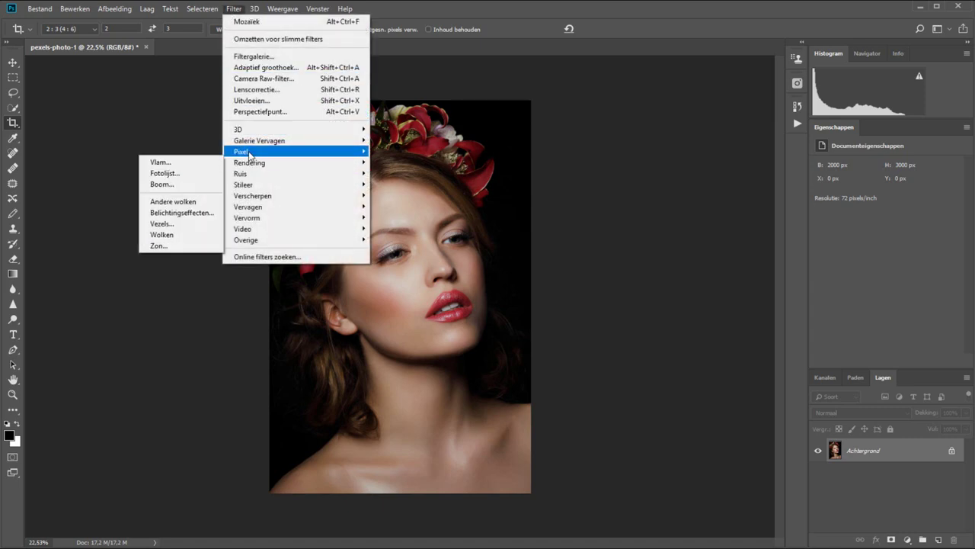
click(183, 205)
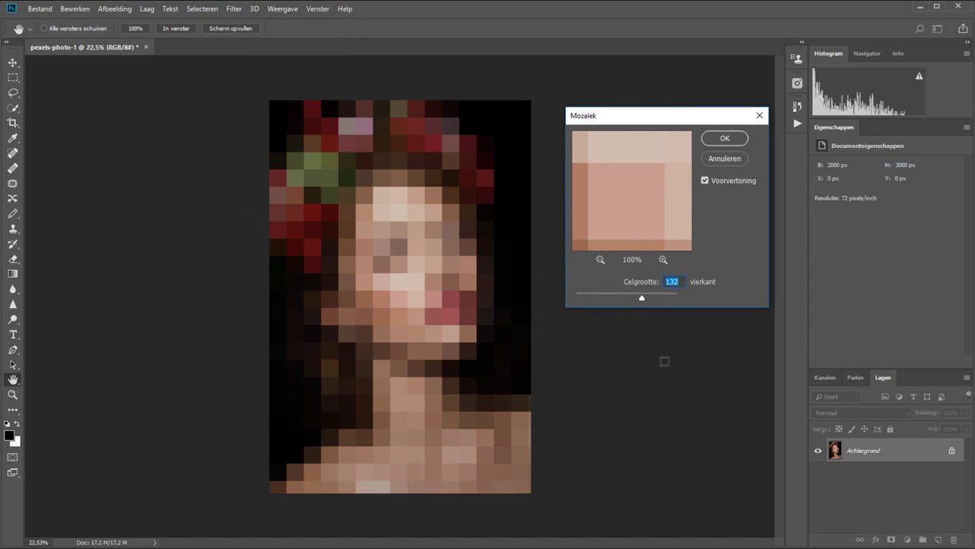
click(593, 299)
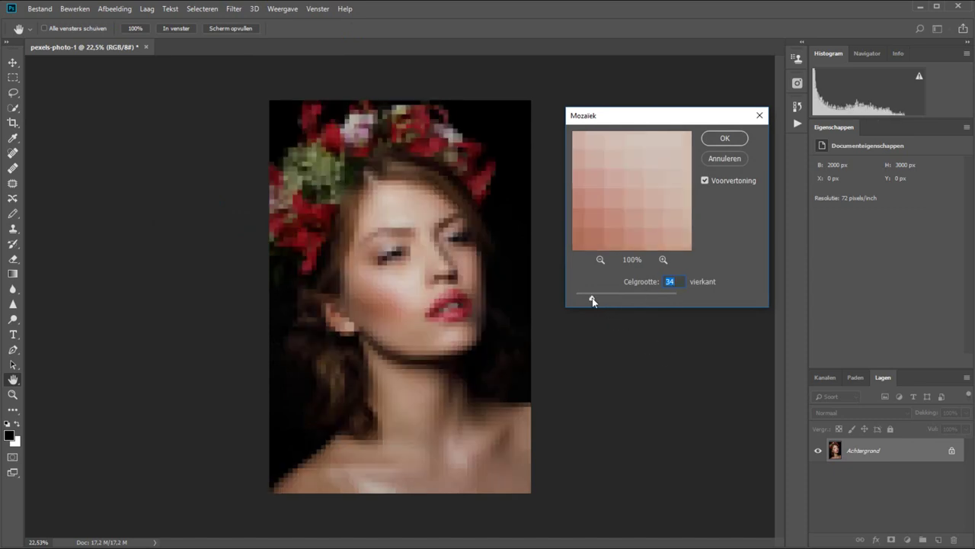
mouse_move(593, 299)
mouse_down()
mouse_move(579, 299)
mouse_move(623, 298)
mouse_move(591, 300)
mouse_up()
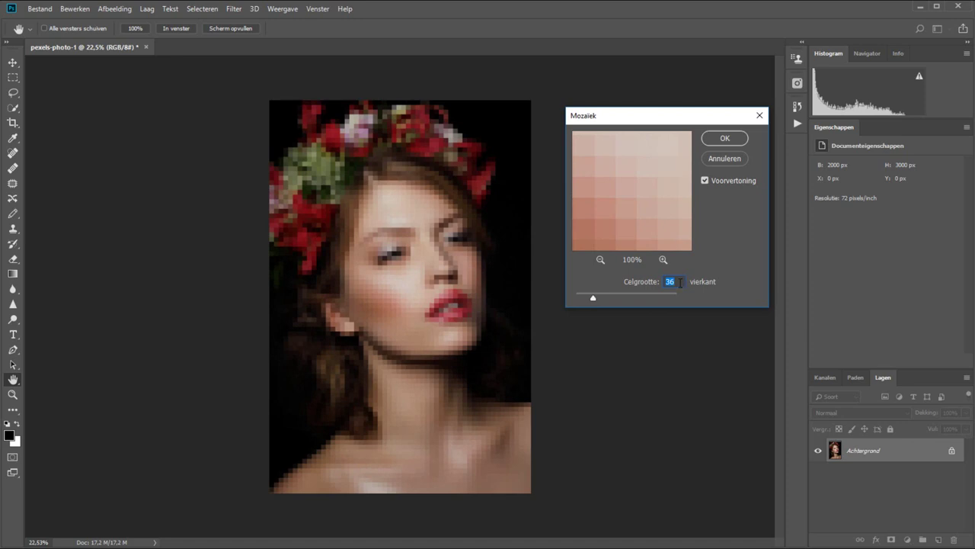
text(35)
Step: Cancel the Mosaic filter without applying it, and switch to the Crop tool
click(718, 158)
key(c)
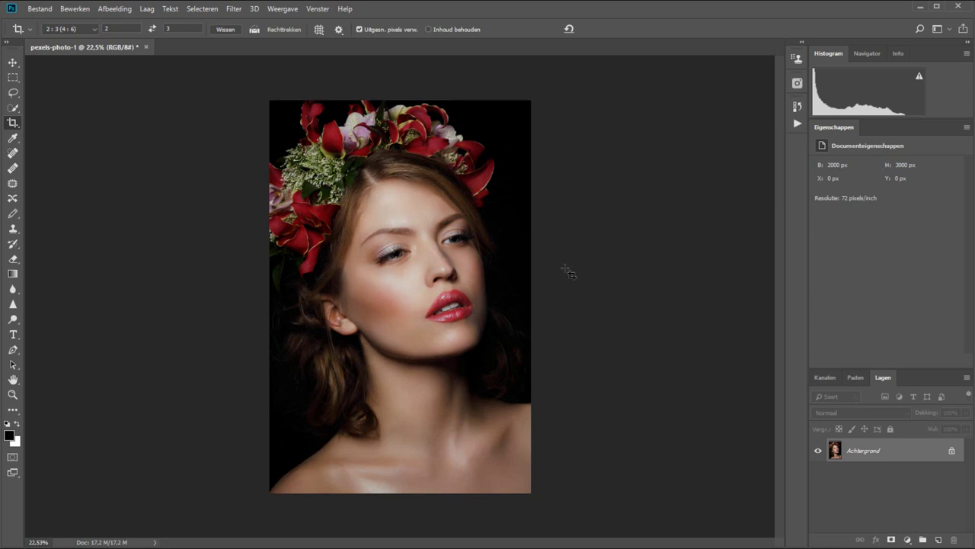
key(ctrl)
Step: Set the canvas size to 1995 × 2975 pixels, anchored top-left, and confirm
click(115, 9)
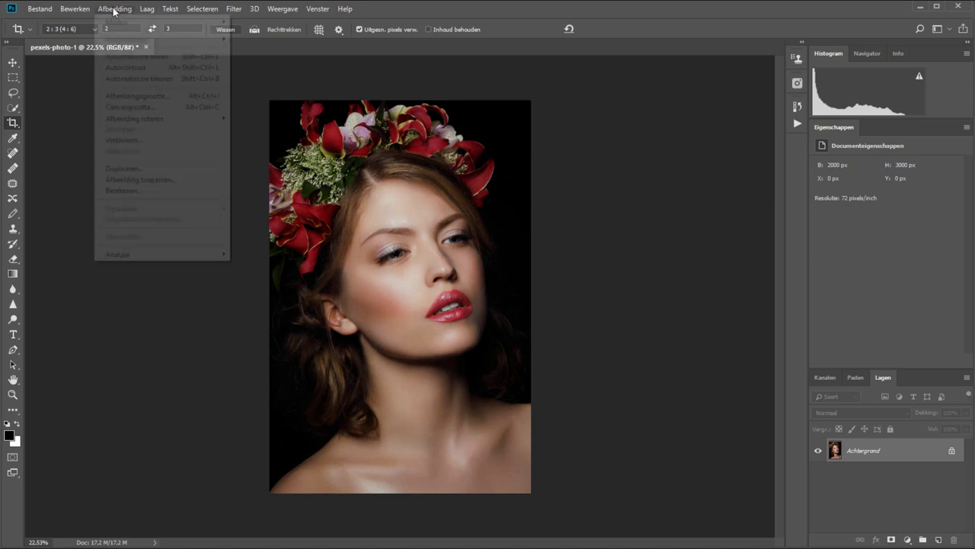
click(130, 107)
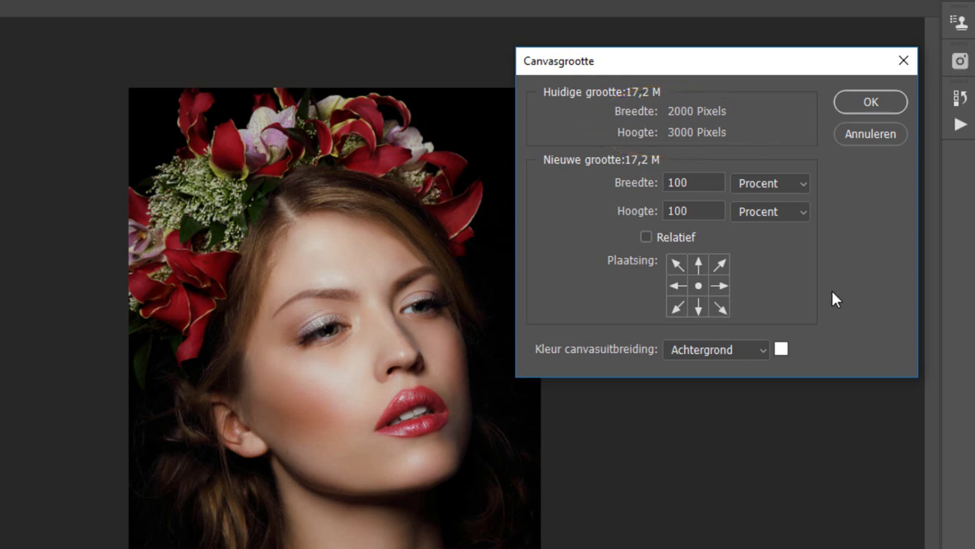
click(786, 185)
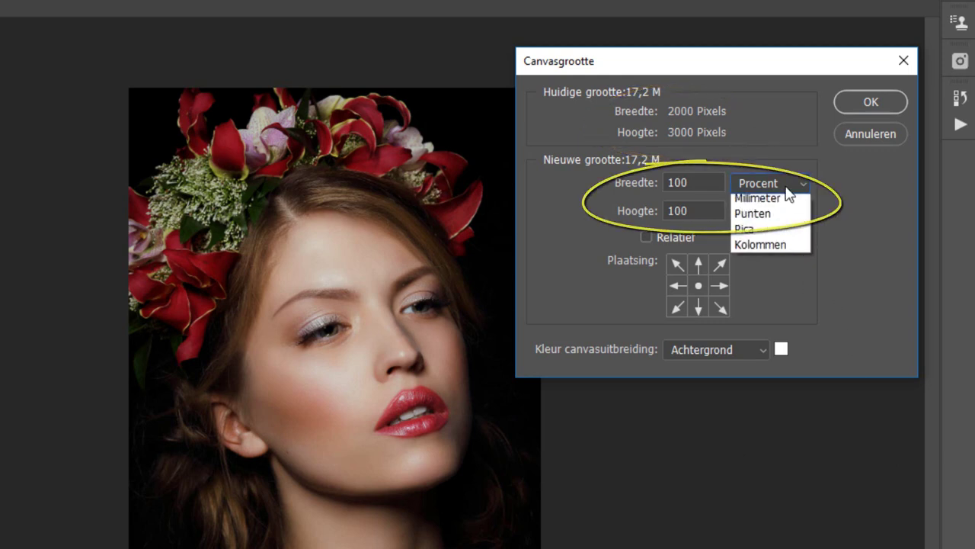
click(778, 217)
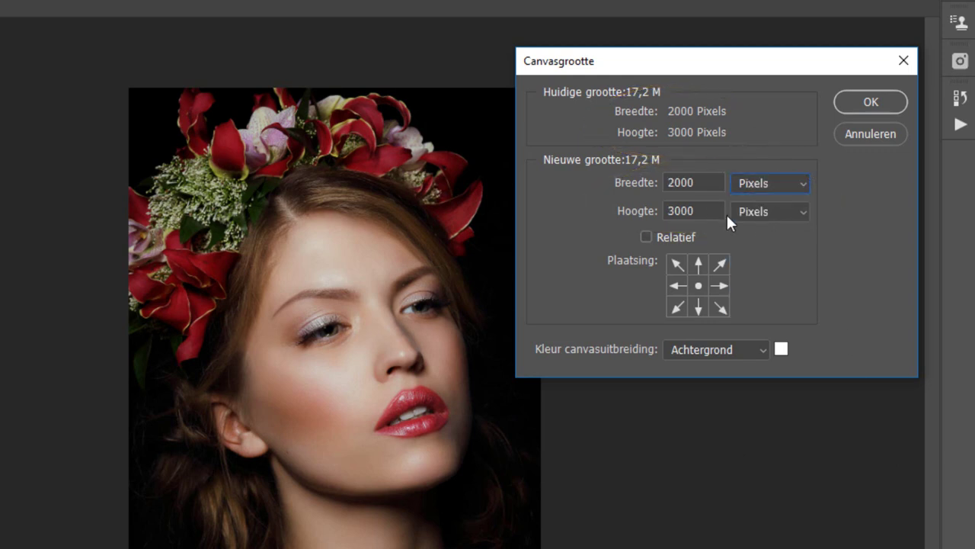
click(698, 183)
text(1995)
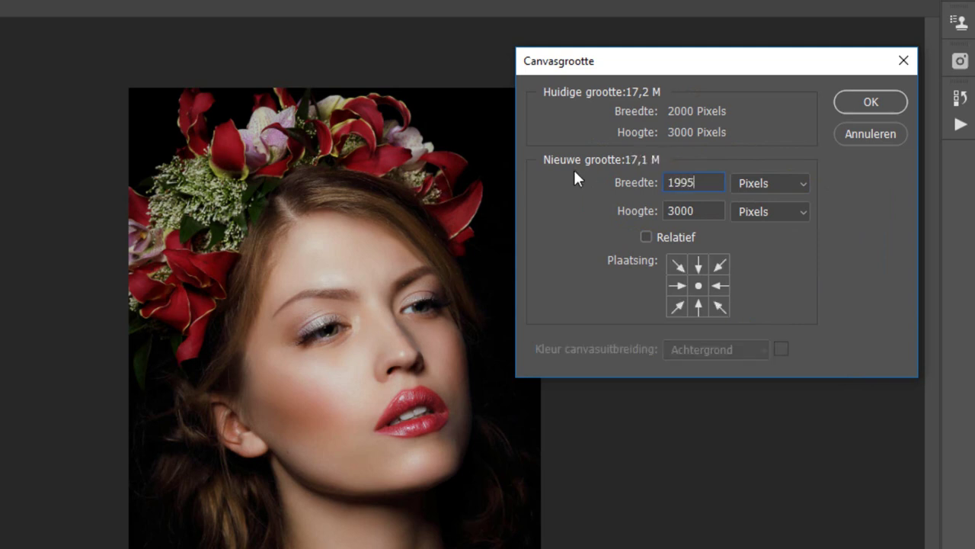
click(679, 204)
text(2975)
click(676, 265)
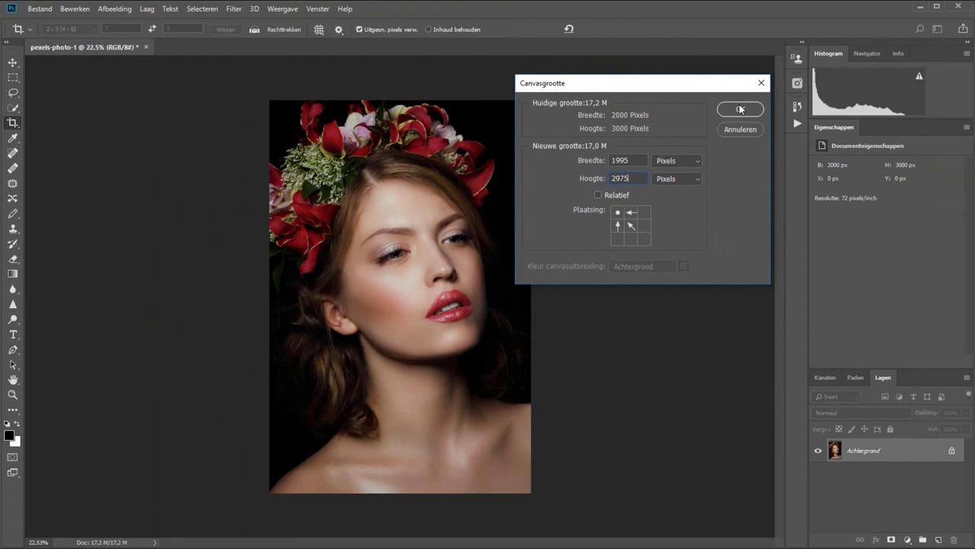
click(740, 109)
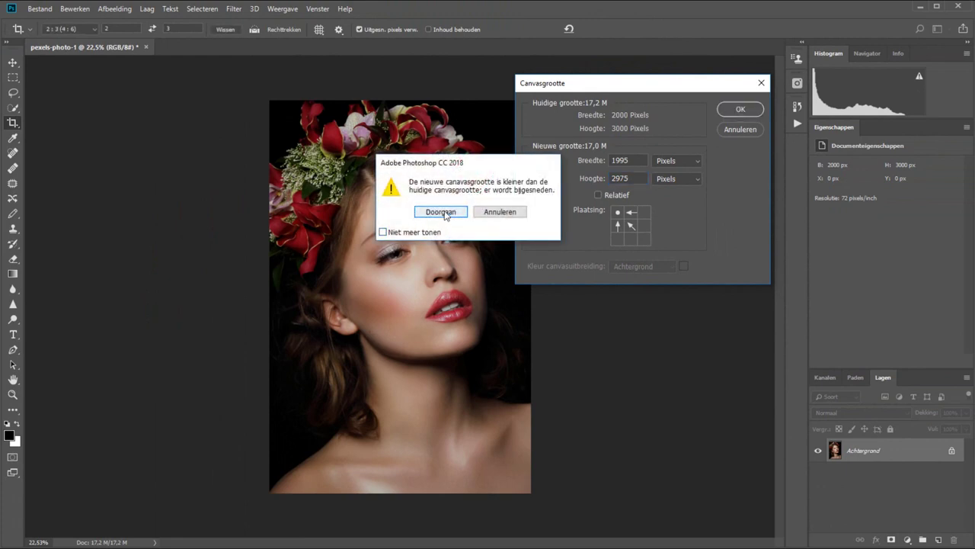
Step: Accept the crop warning, then undo and redo the crop to compare
click(447, 213)
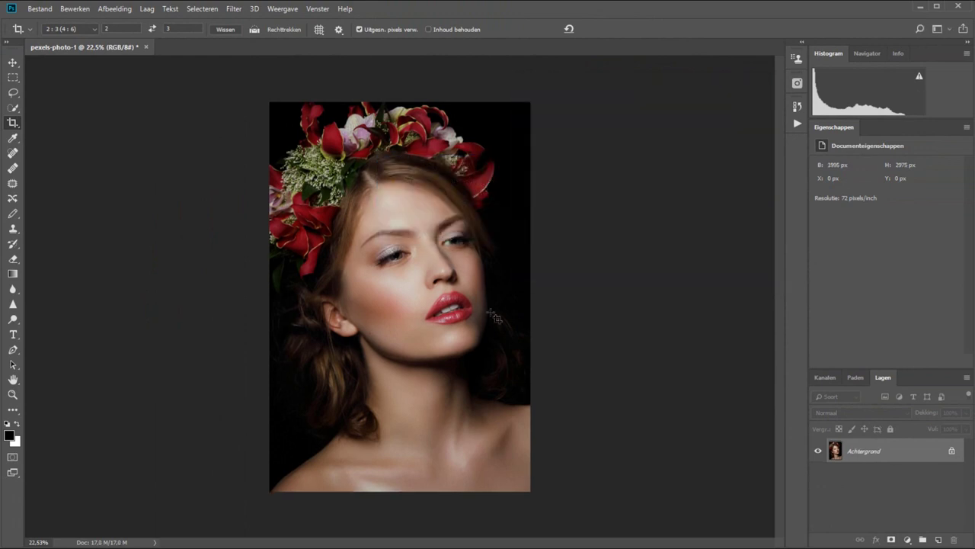
key(ctrl)
key(ctrl+z)
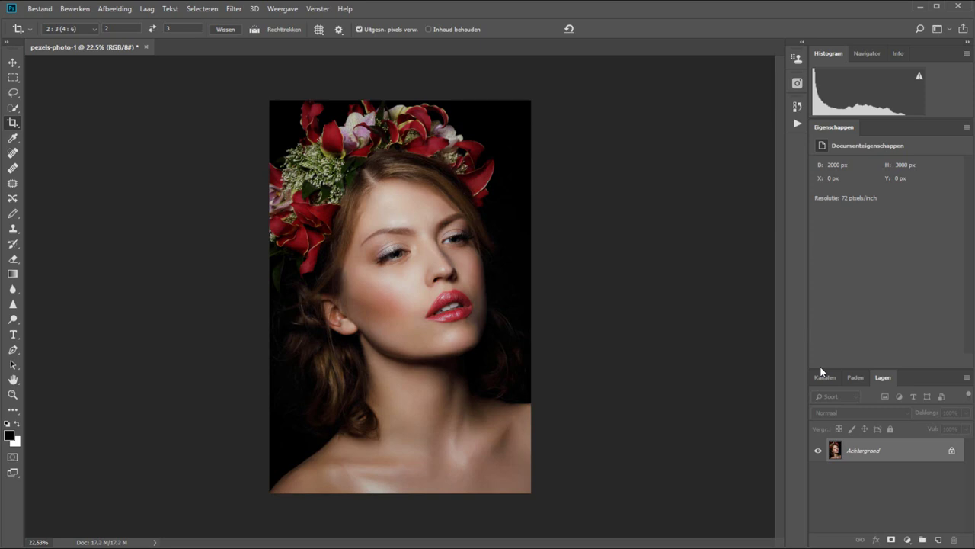
key(ctrl+shift+z)
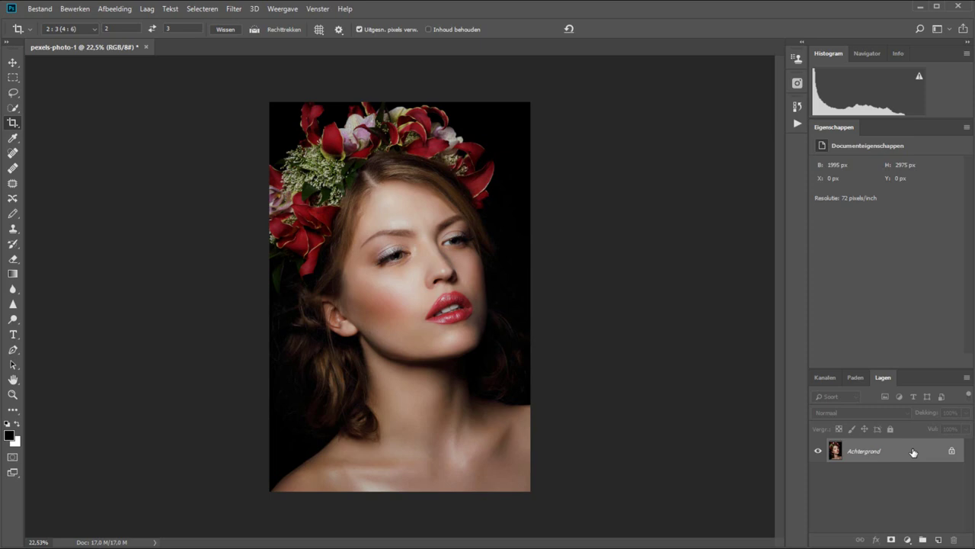
Step: Convert the background to a smart object, add a size-35 Mosaic smart filter, then hide it
right_click(913, 452)
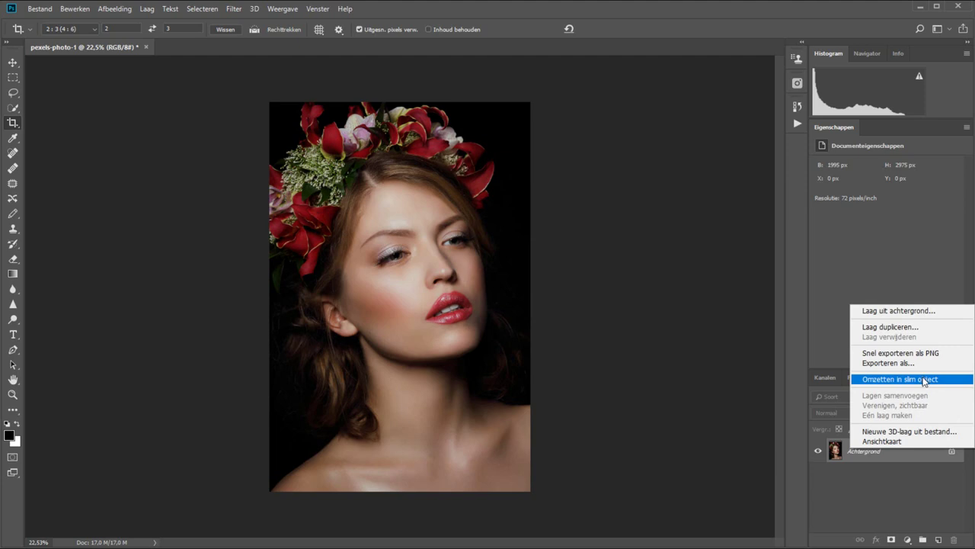
click(920, 378)
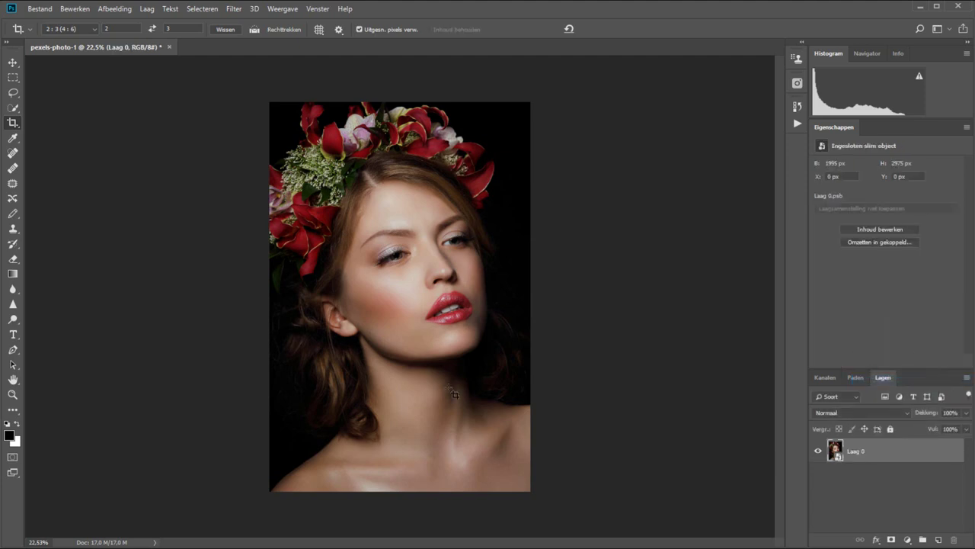
click(234, 9)
mouse_move(251, 151)
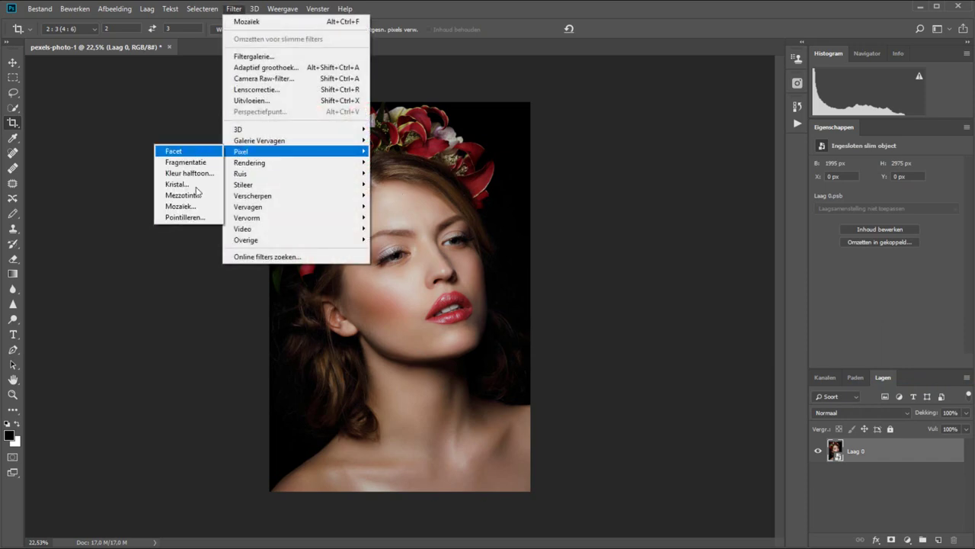
click(200, 209)
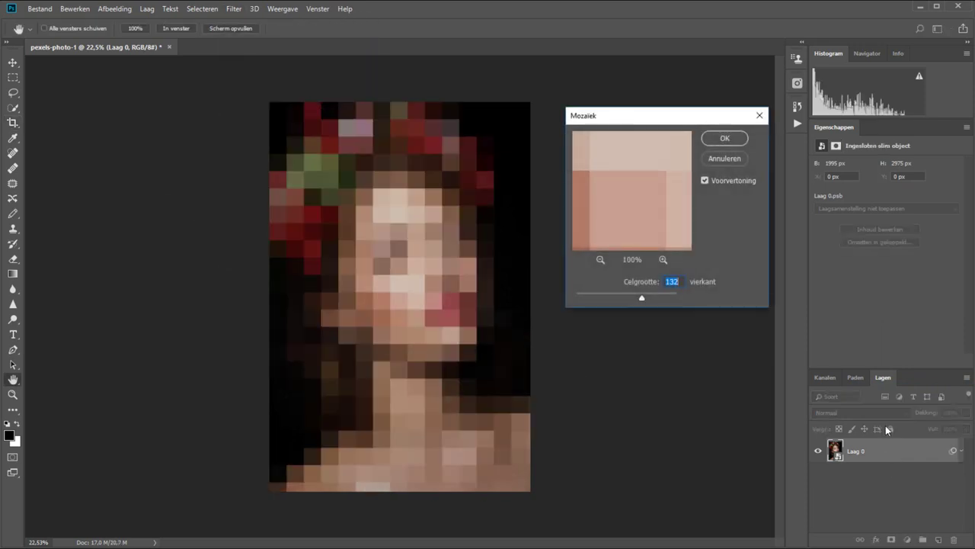
text(35)
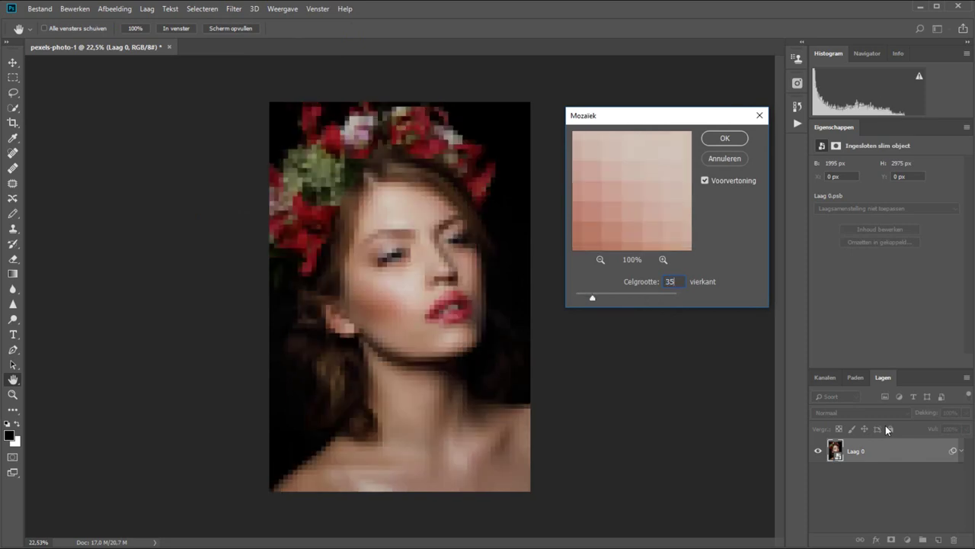
key(Return)
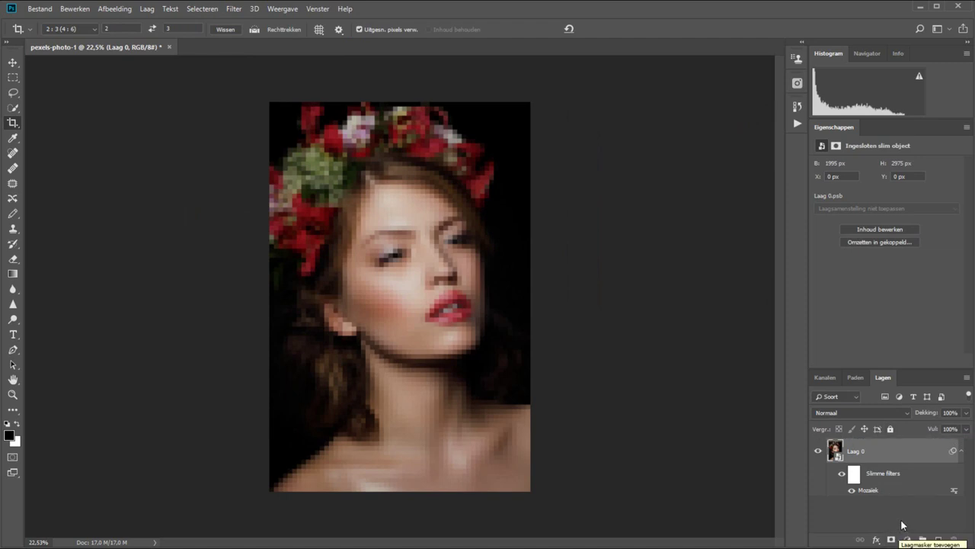
click(842, 476)
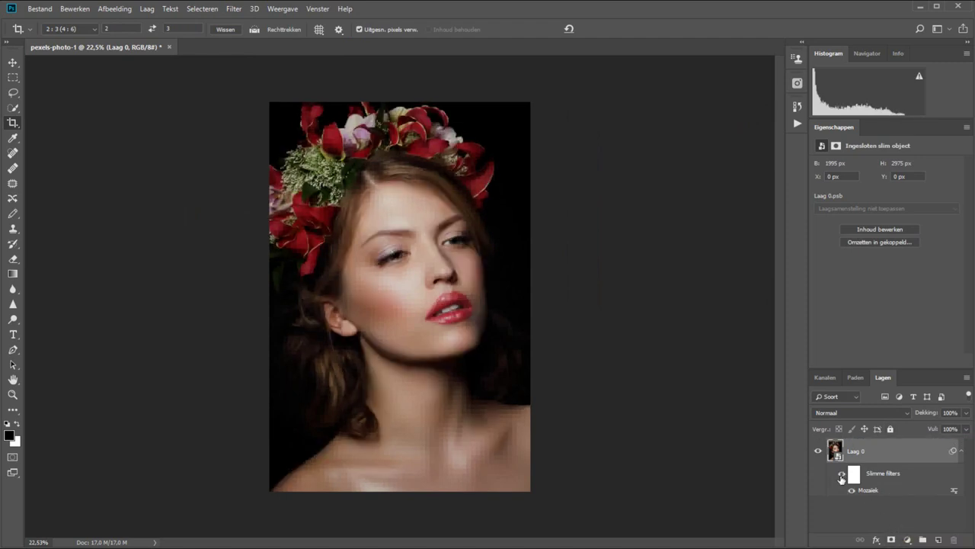
Step: Turn the Mosaic smart filter back on and set the foreground colour to bright yellow
click(842, 475)
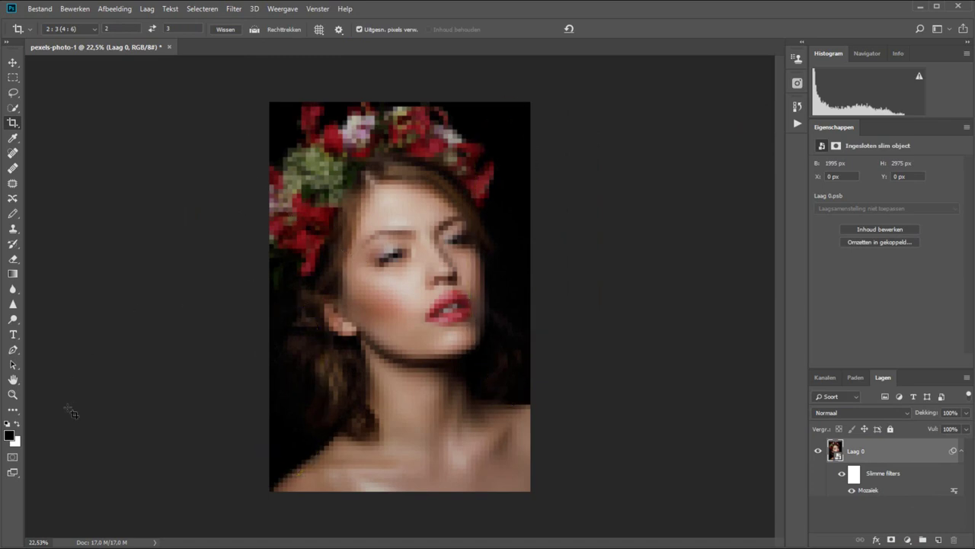
click(9, 436)
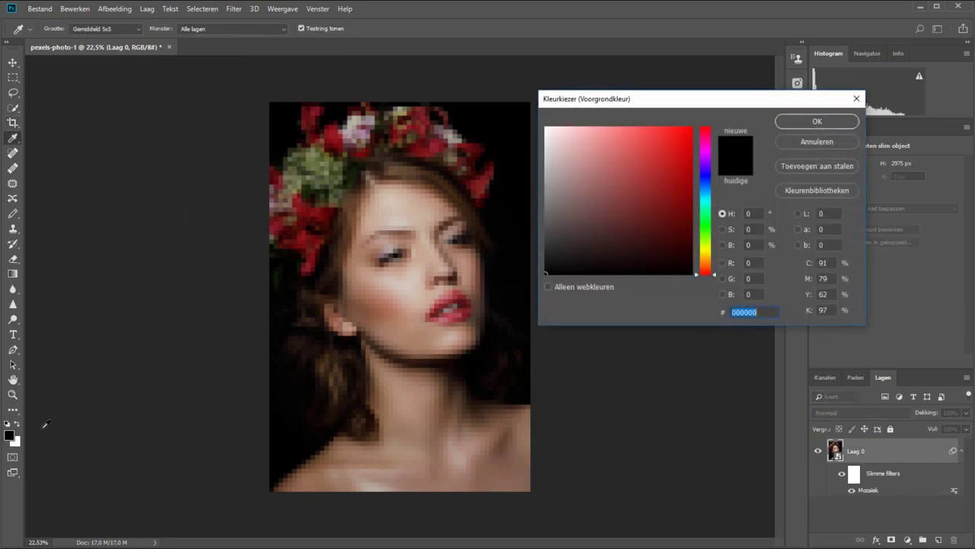
click(709, 246)
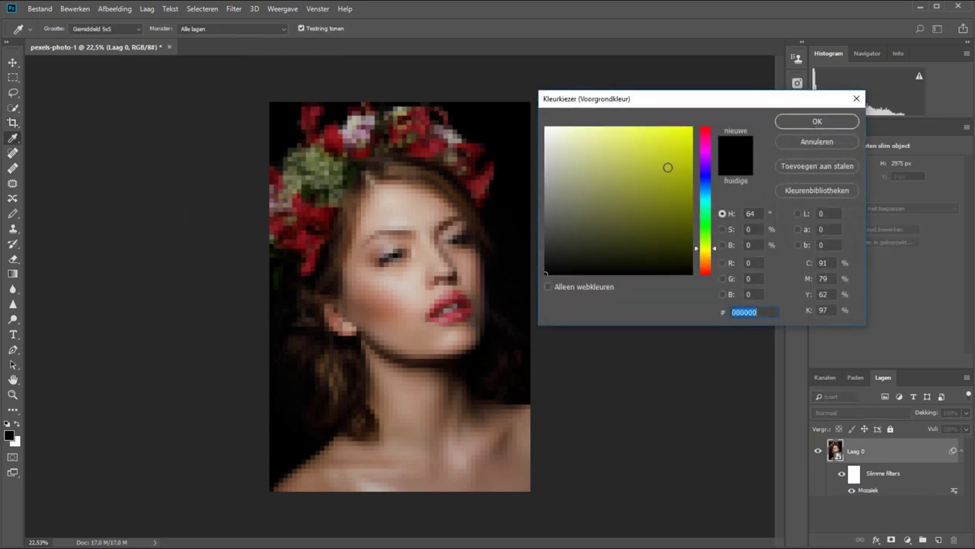
drag(669, 167, 663, 141)
click(812, 121)
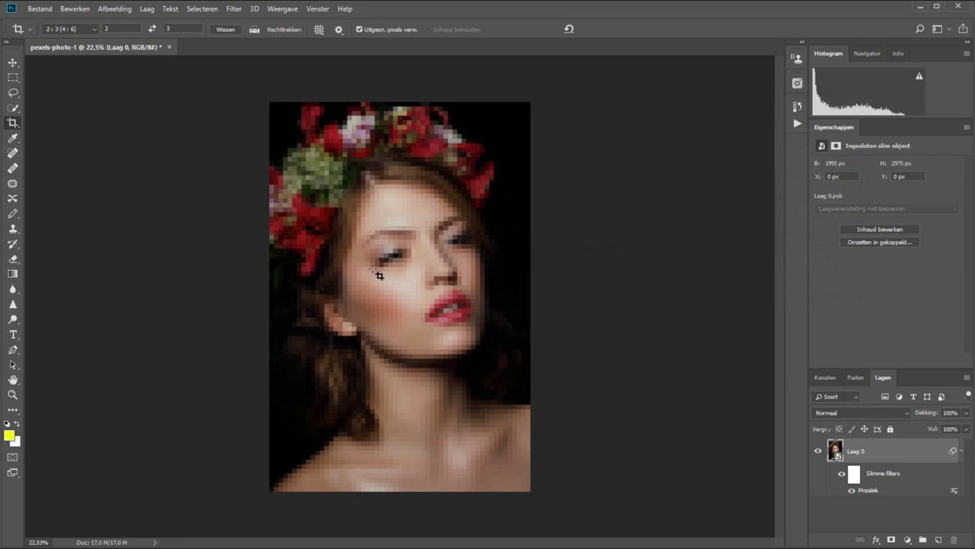
Step: Zoom in on the flower crown, then draw a trial yellow ellipse and undo it
click(13, 395)
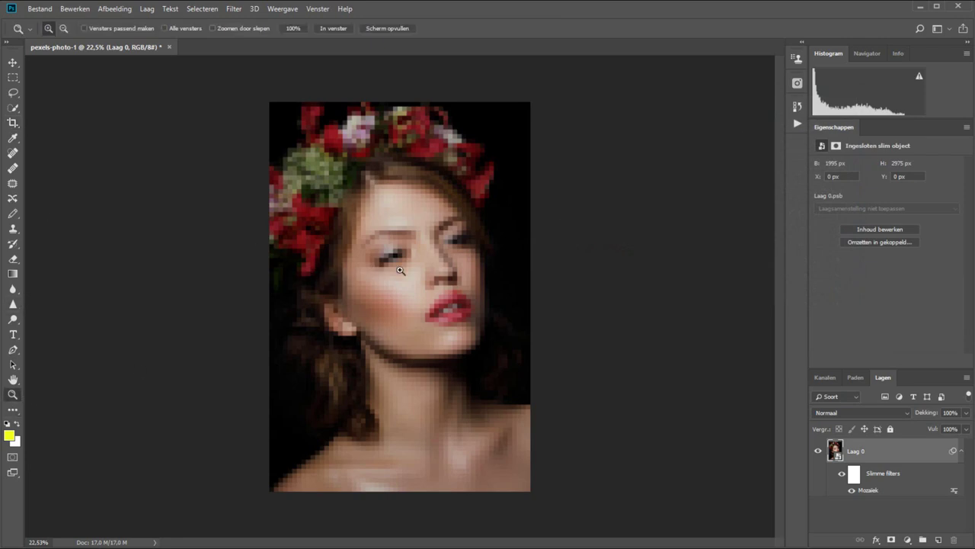
drag(305, 175, 263, 216)
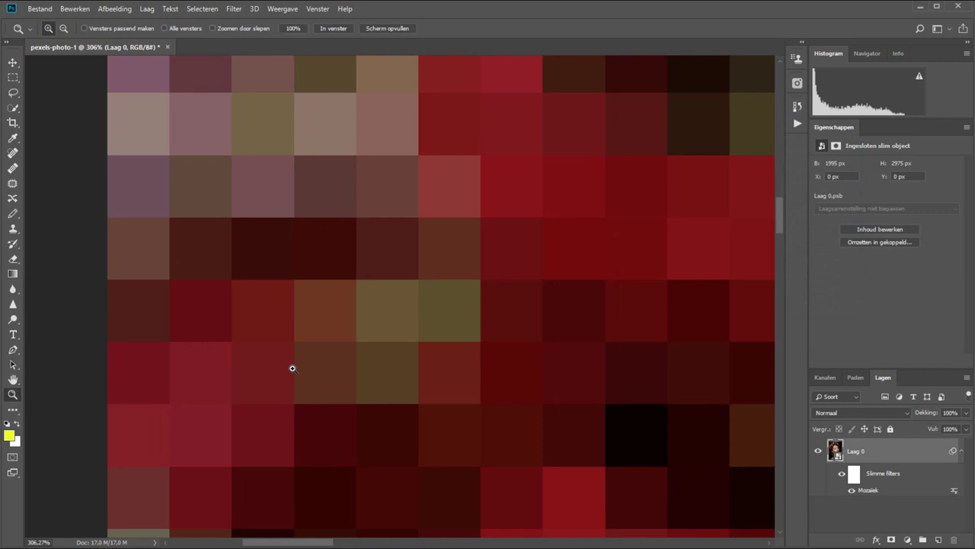
click(13, 410)
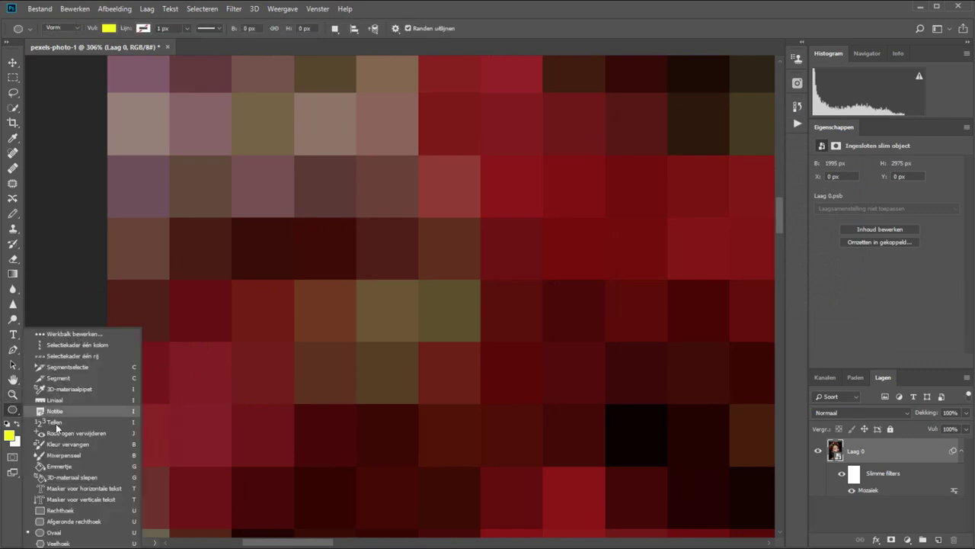
click(95, 532)
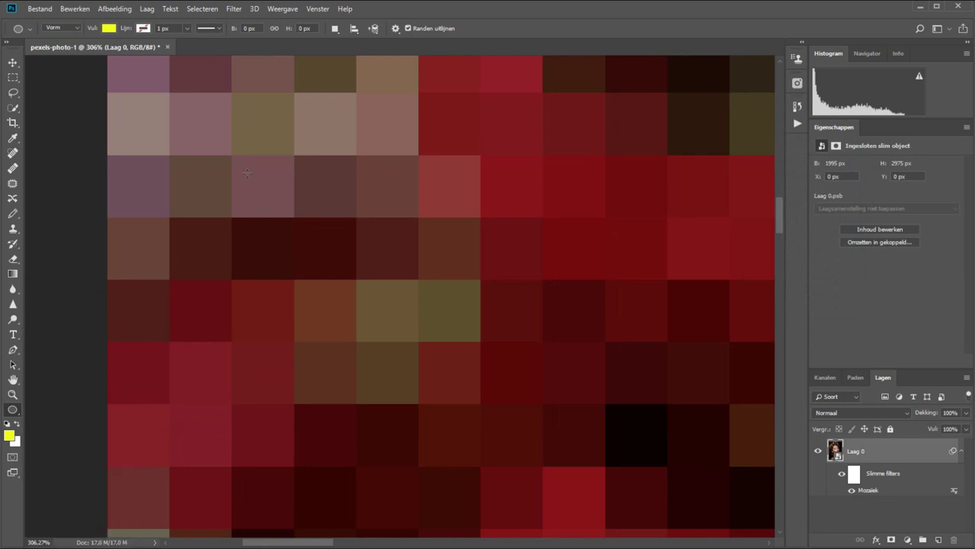
drag(246, 174, 442, 329)
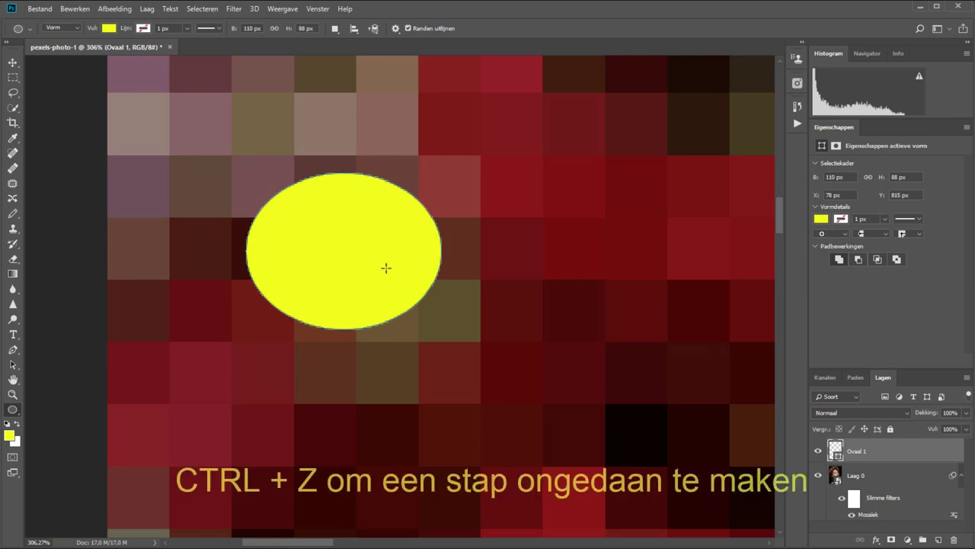
key(ctrl+z)
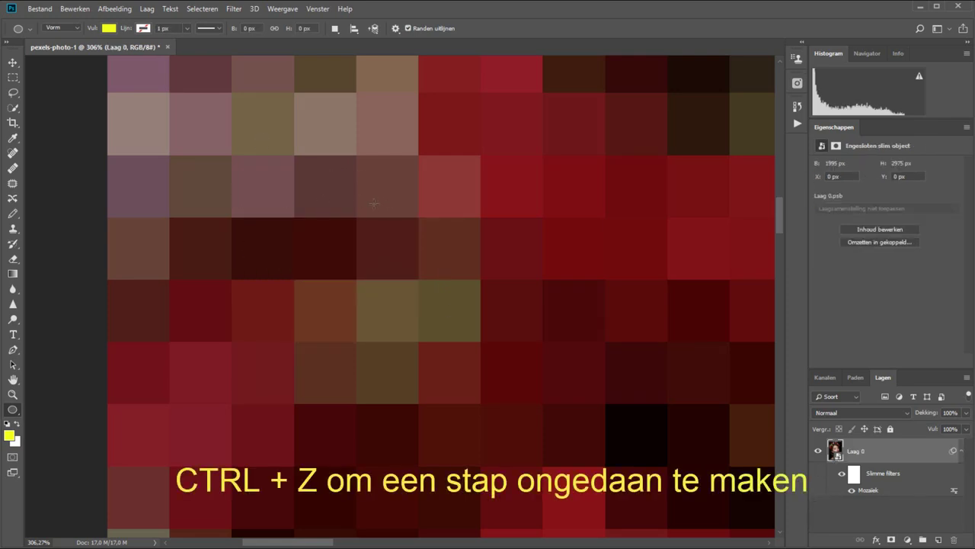
Step: Create a 31 × 31 px yellow ellipse shape layer
click(305, 196)
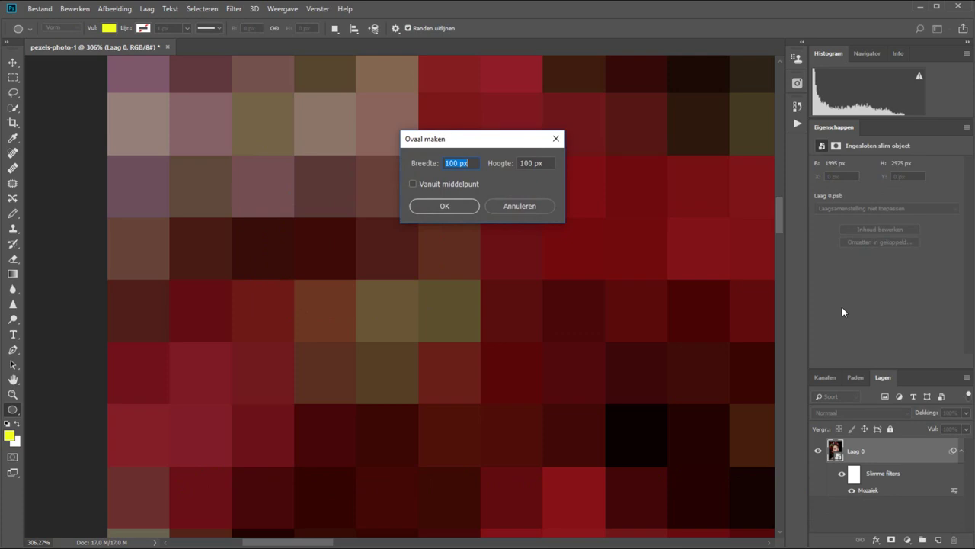
text(31)
key(Tab)
text(31)
key(Return)
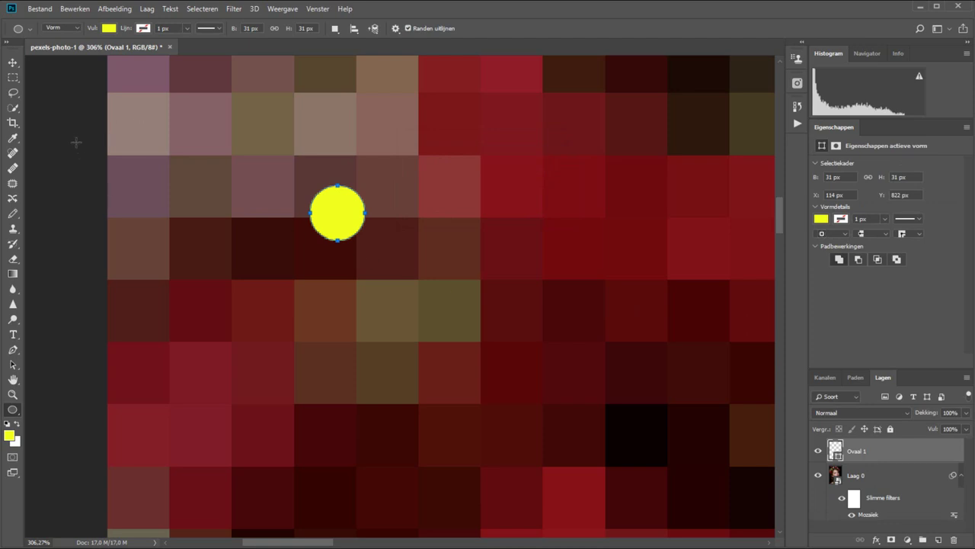
Step: Fit the circle into the mosaic tile at the image's left edge, nudging it two pixels right and one down
click(12, 63)
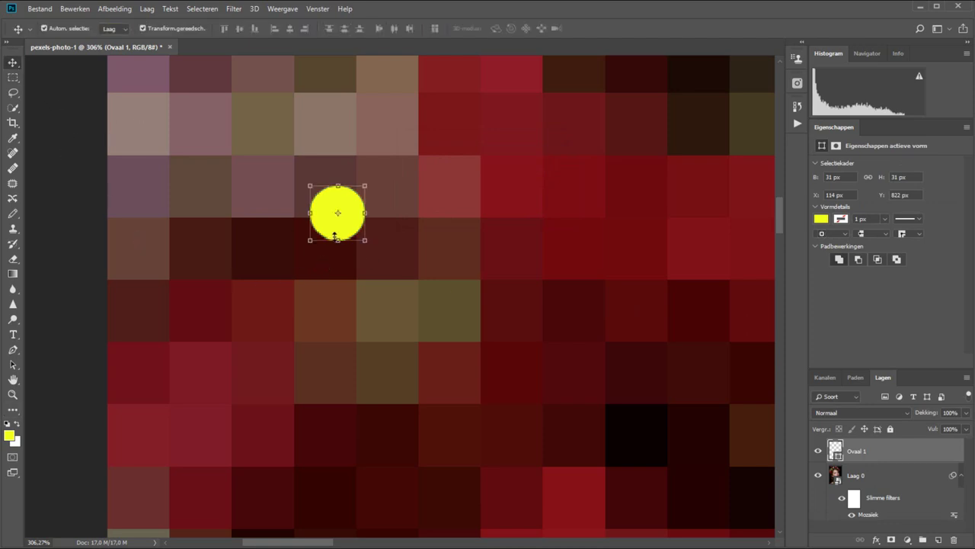
drag(334, 236, 133, 201)
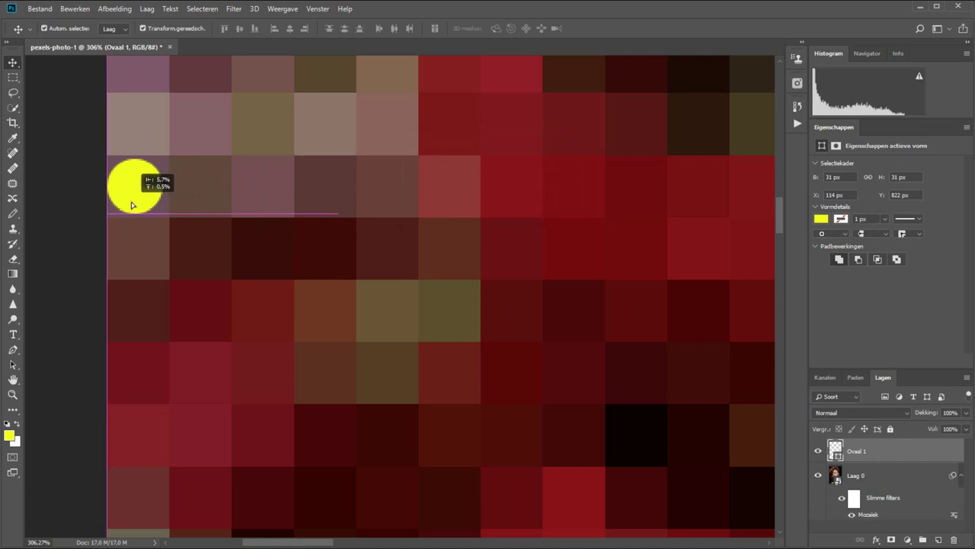
scroll(133, 201, up, 3)
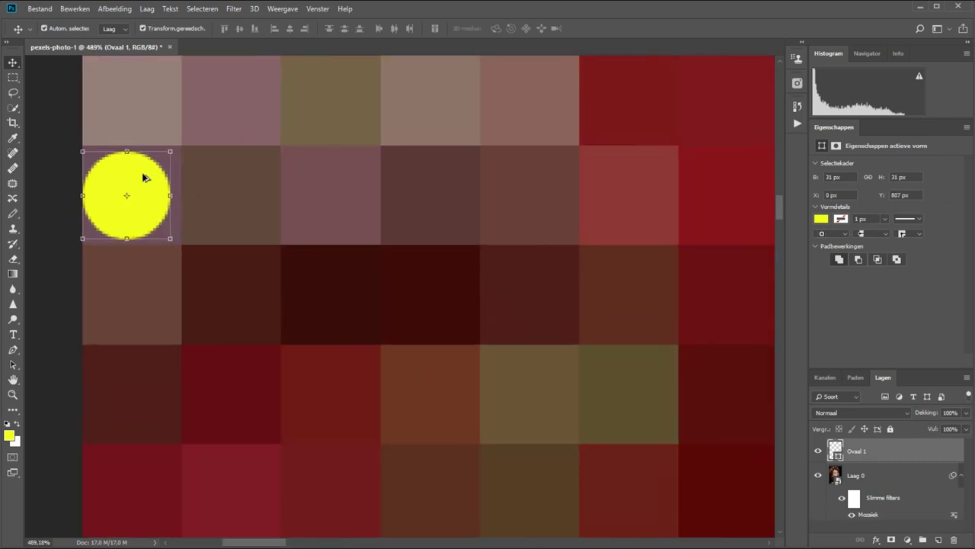
scroll(144, 167, up, 4)
drag(133, 201, 140, 164)
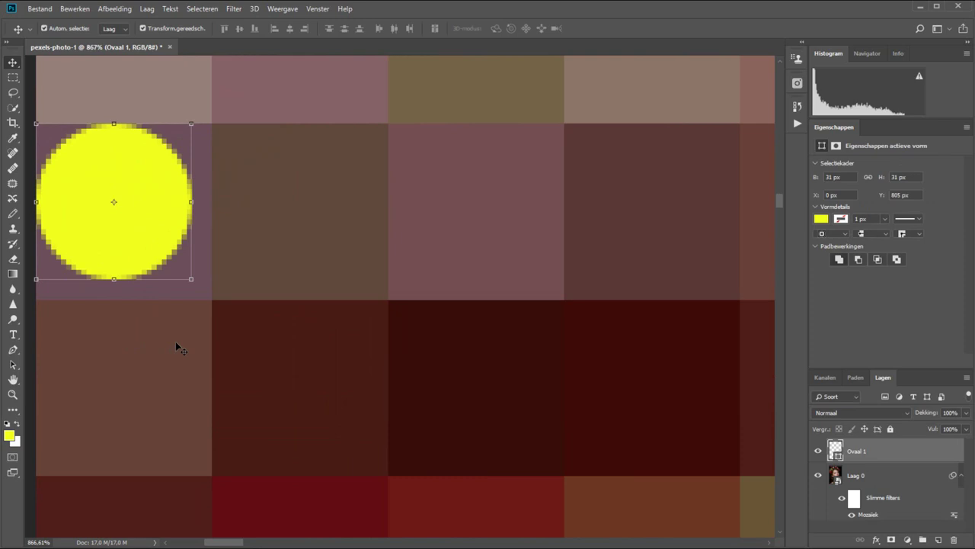
key(Right)
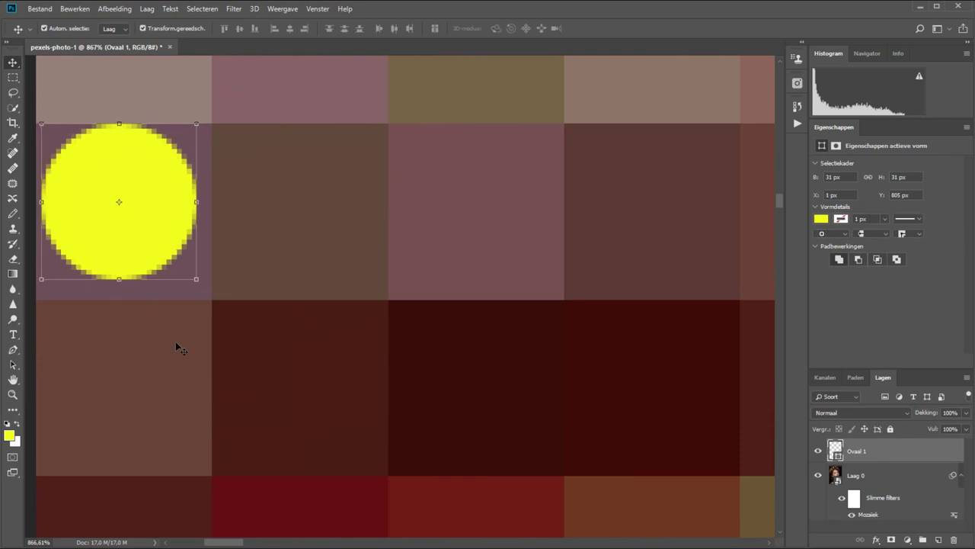
key(Right)
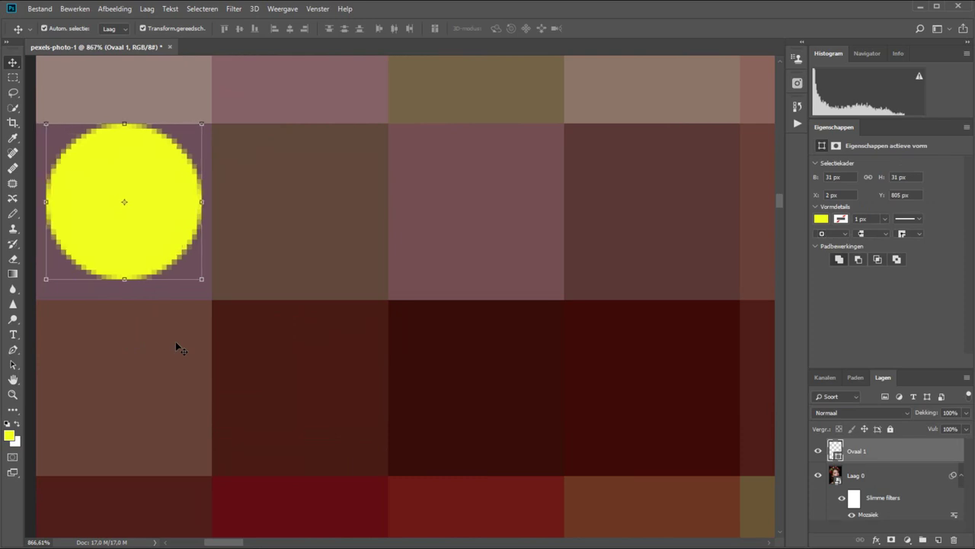
key(Down)
key(Down)
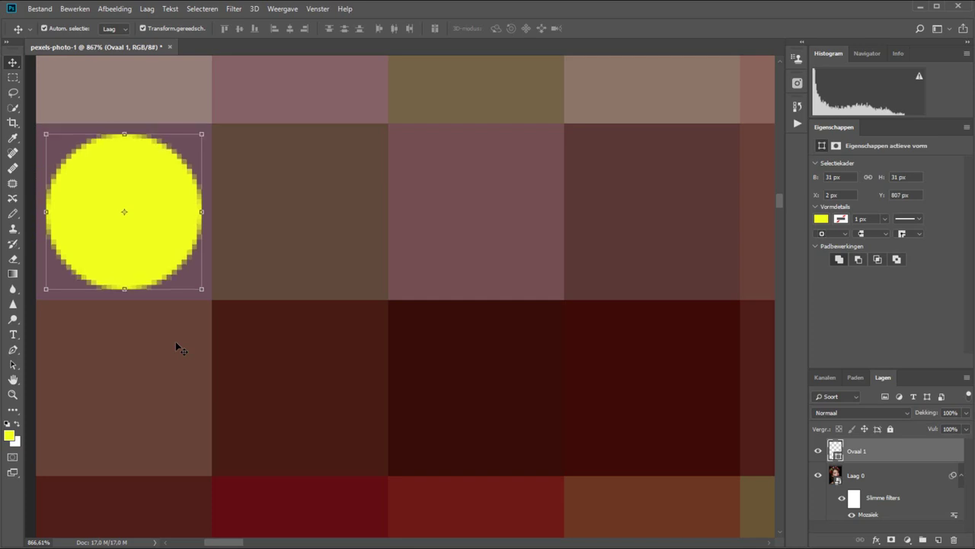
key(z)
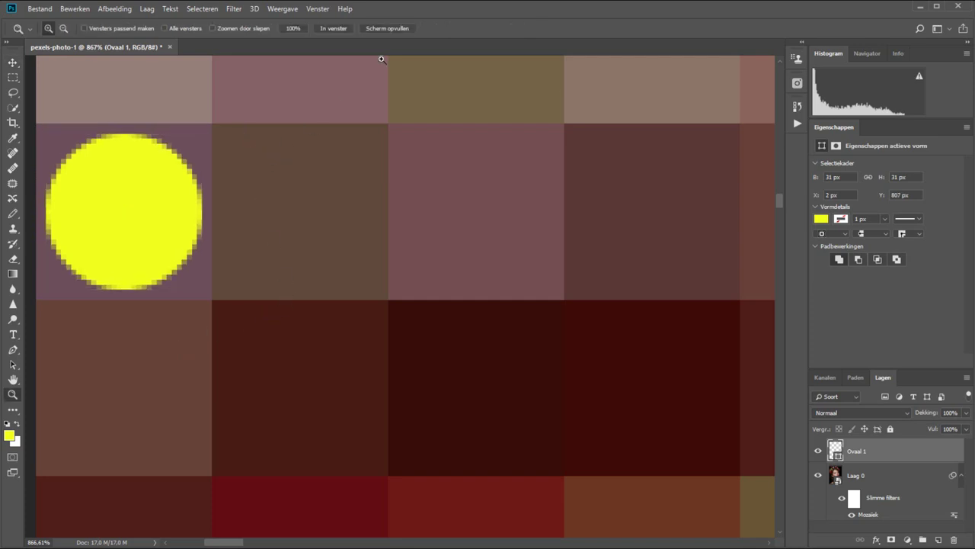
click(340, 28)
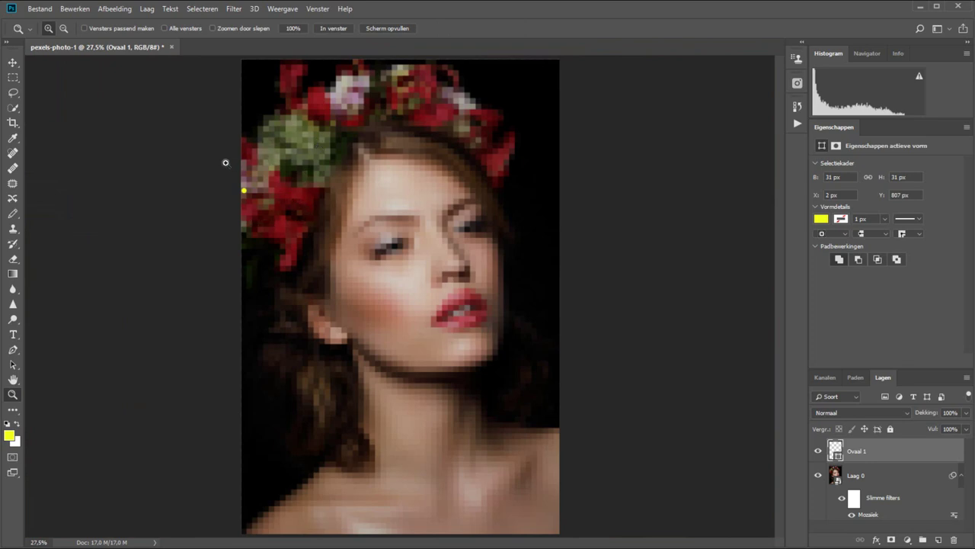
drag(308, 220, 225, 163)
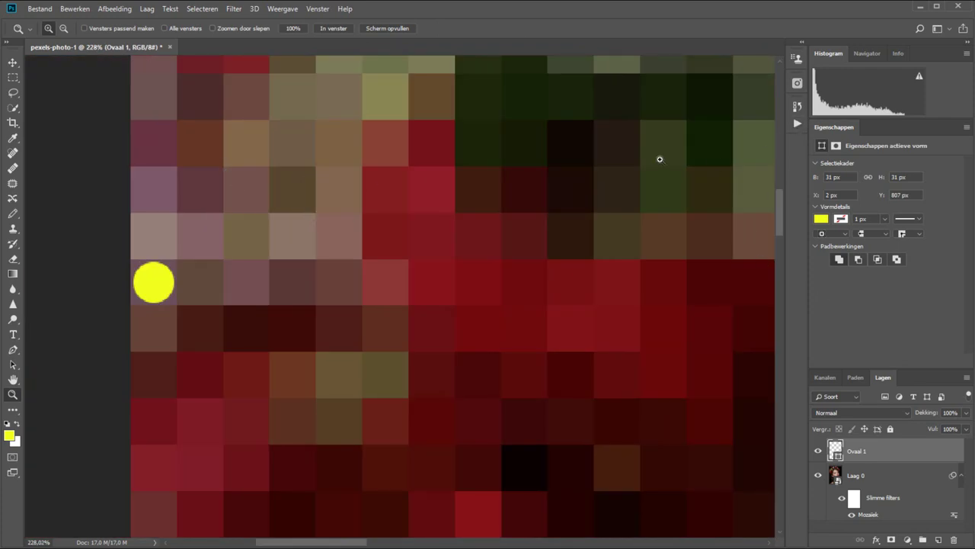
click(798, 124)
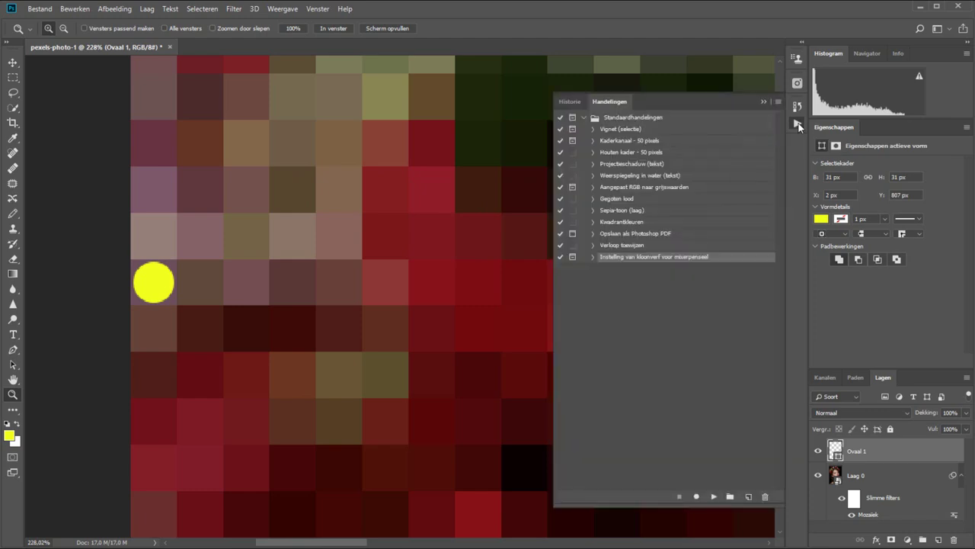
click(324, 9)
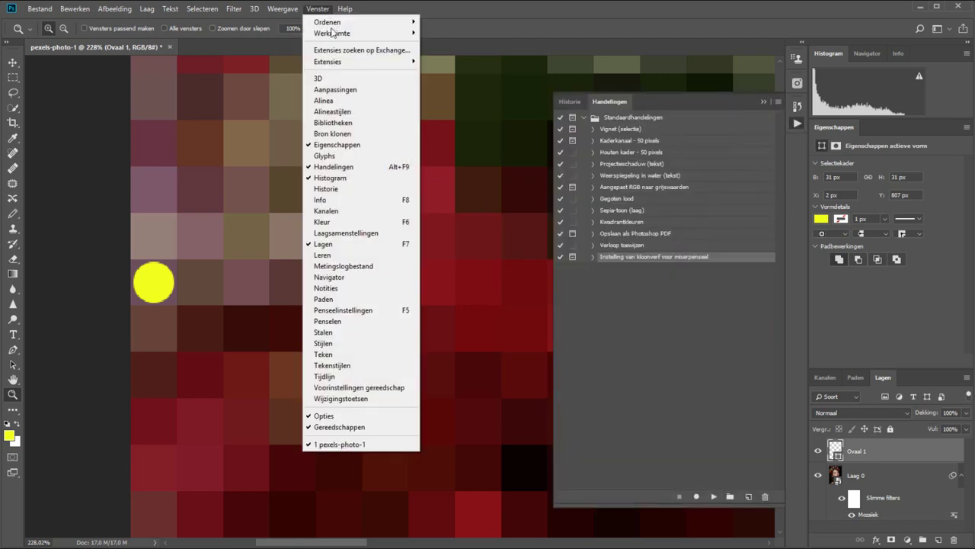
click(359, 166)
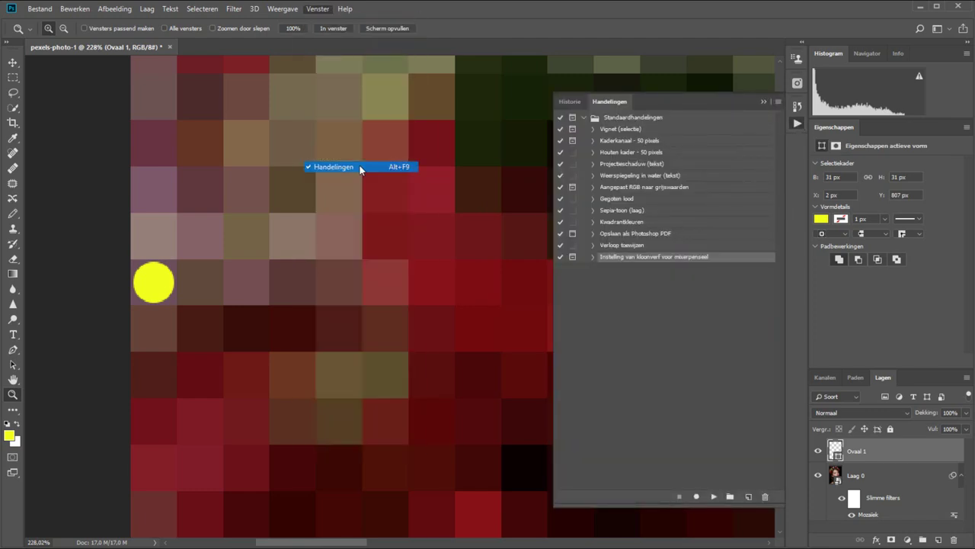
key(alt)
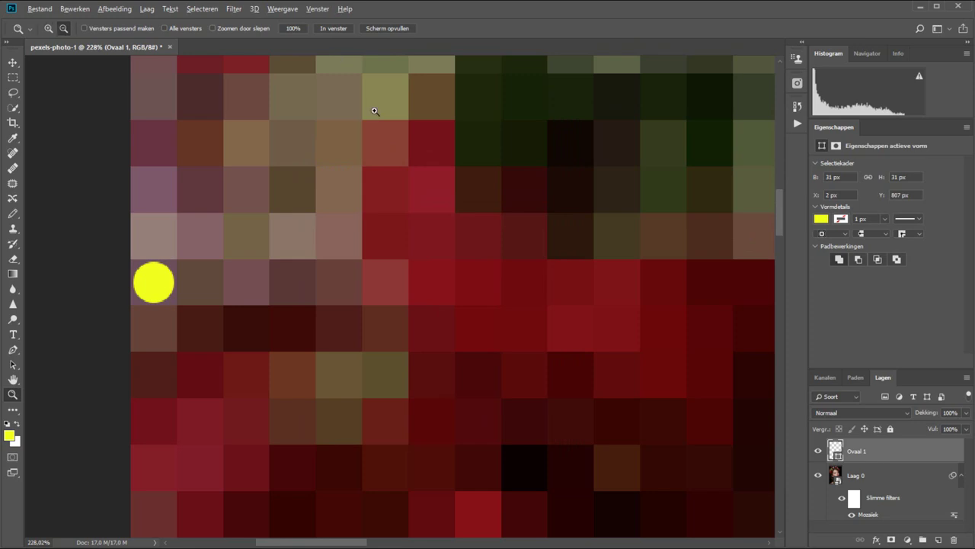
key(alt+F9)
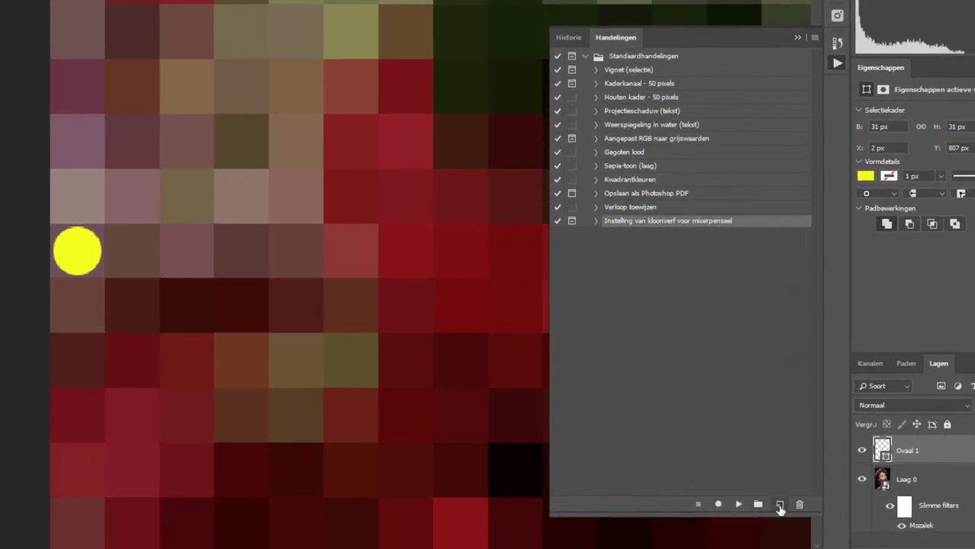
Step: Create a new action named 'bolletje' and start recording it
click(780, 506)
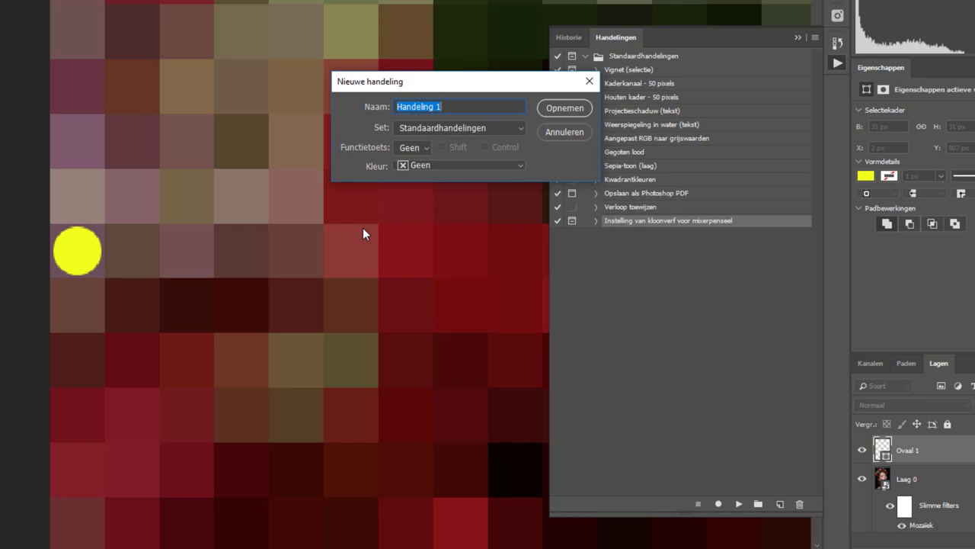
text(bolletje)
click(564, 108)
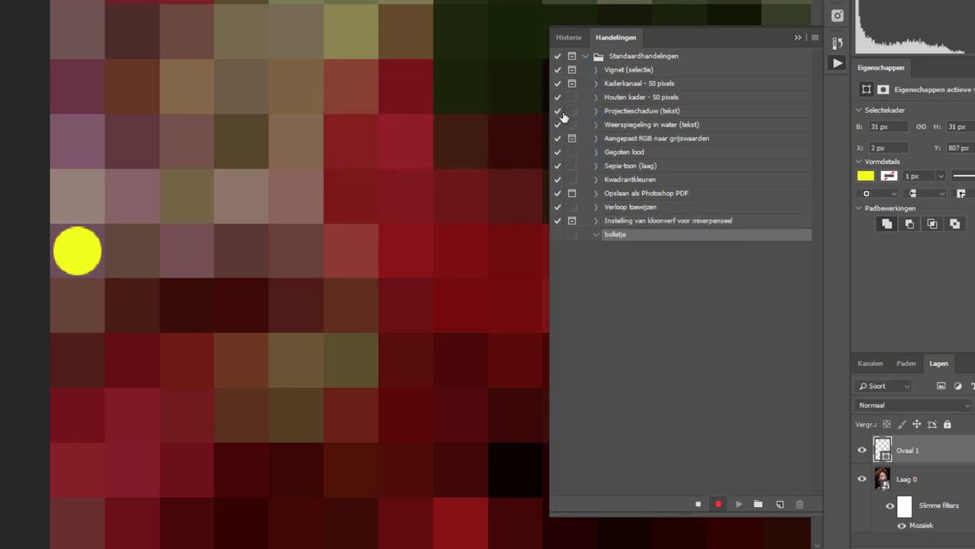
Step: Record duplicating the circle layer and moving the copy one tile right, then stop recording
click(100, 277)
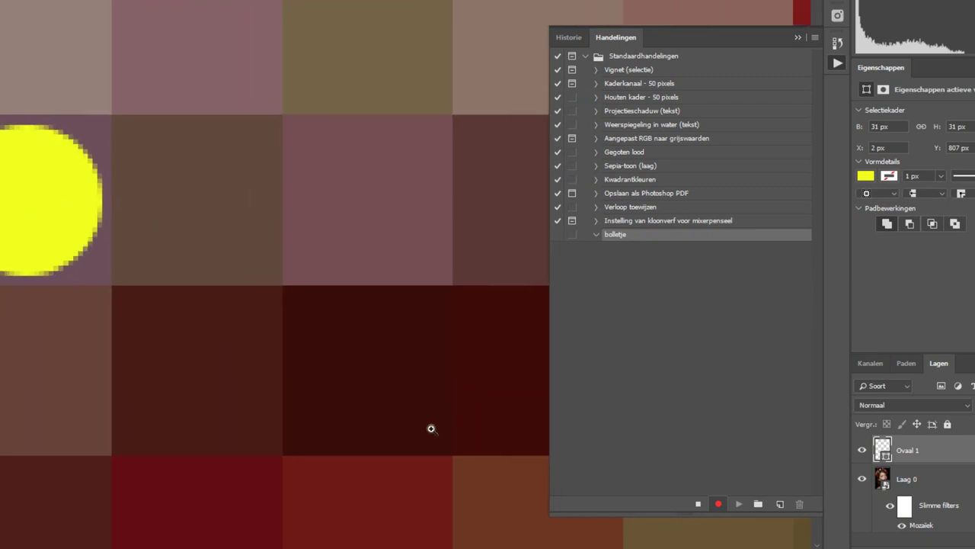
key(ctrl+j)
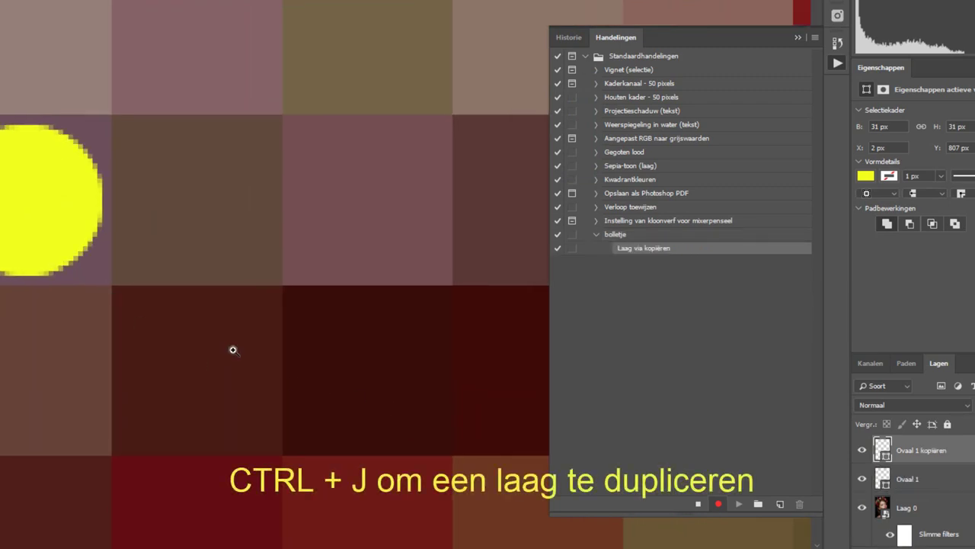
mouse_move(74, 244)
mouse_down()
mouse_move(218, 241)
mouse_move(224, 252)
mouse_up()
key(Right)
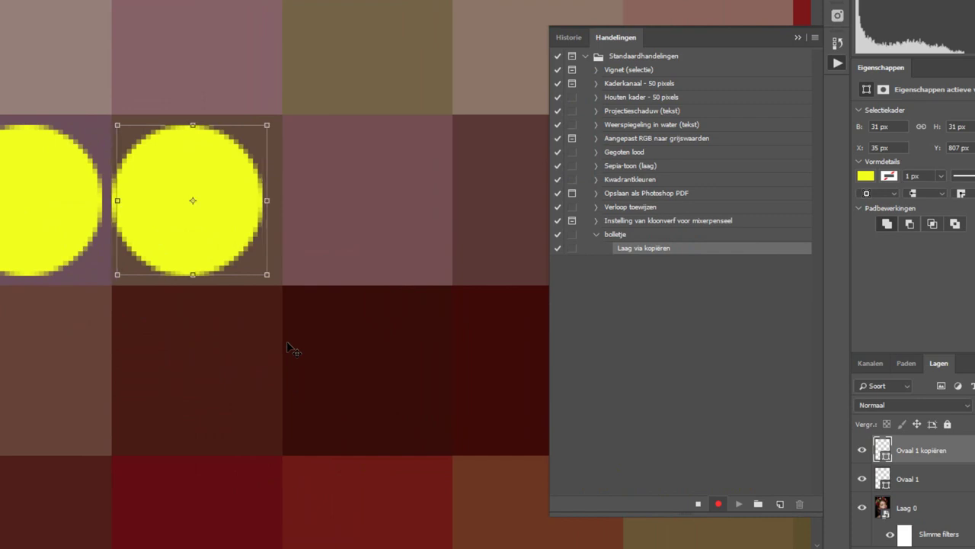
key(Right)
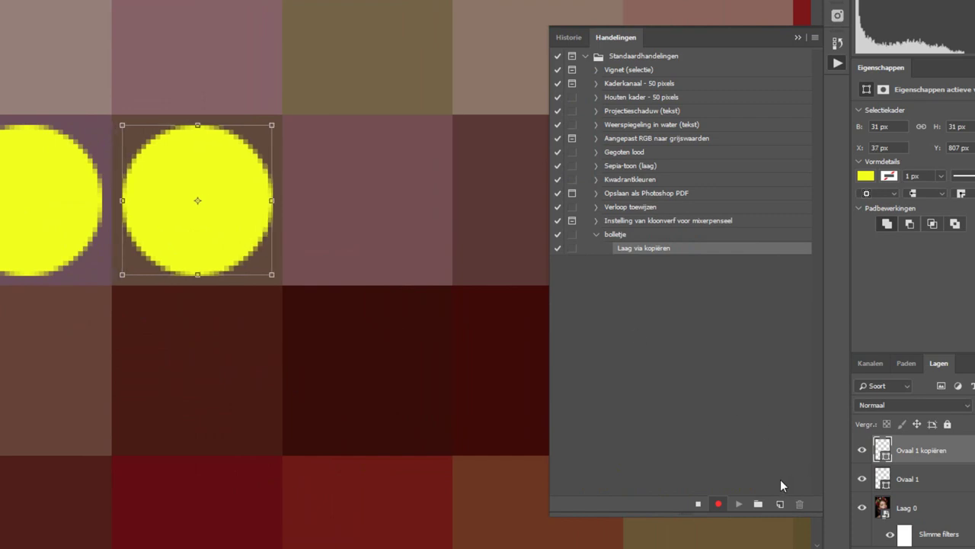
click(698, 504)
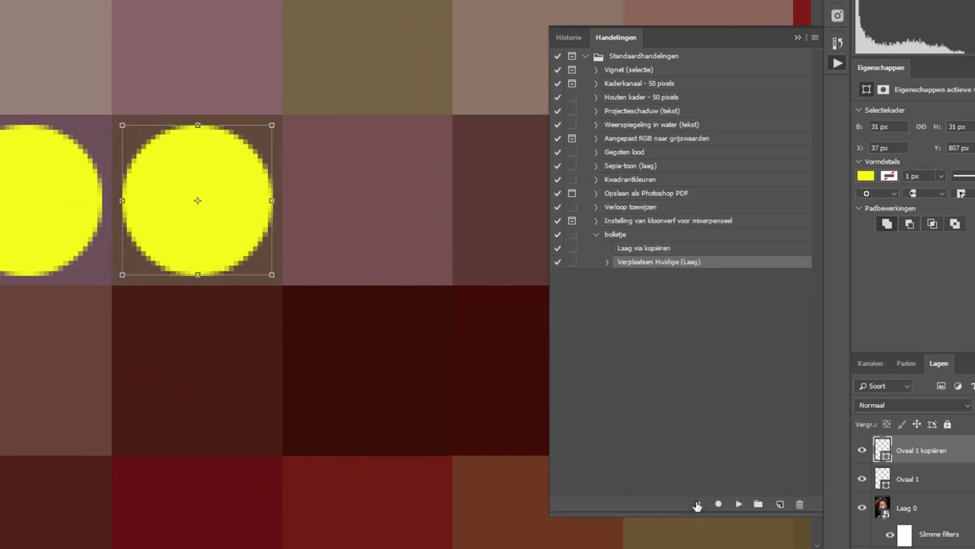
Step: Select the bolletje action, play it twice, and move the Actions panel off the circle row
click(654, 237)
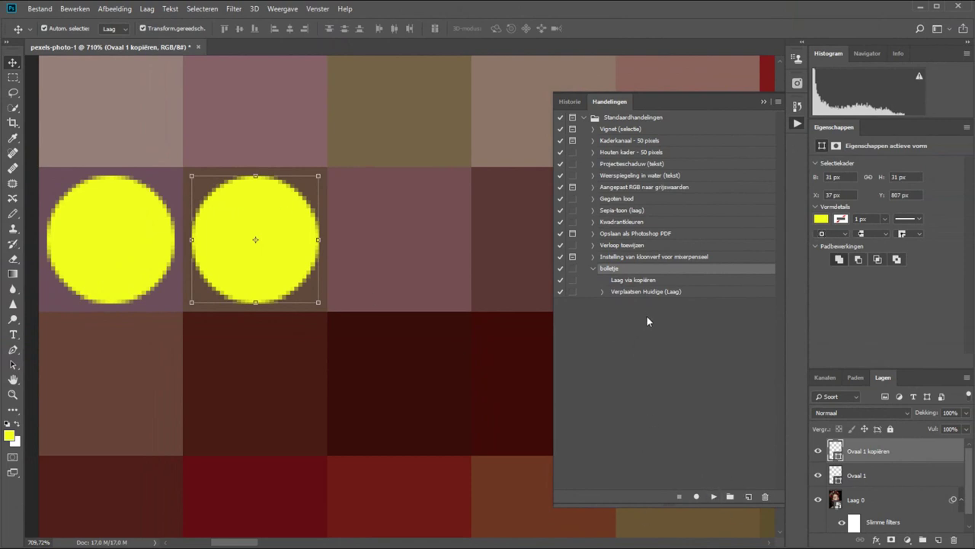
click(714, 497)
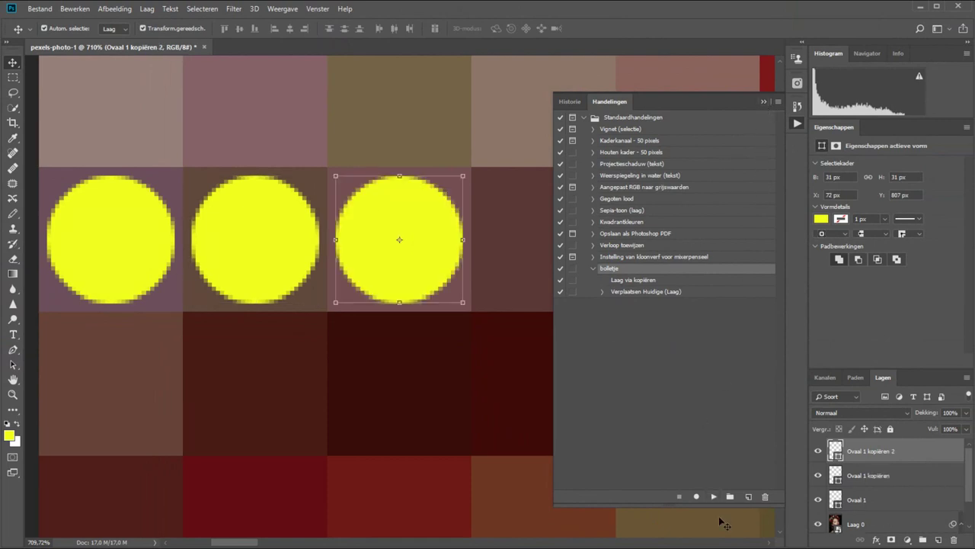
click(714, 497)
scroll(440, 479, down, 3)
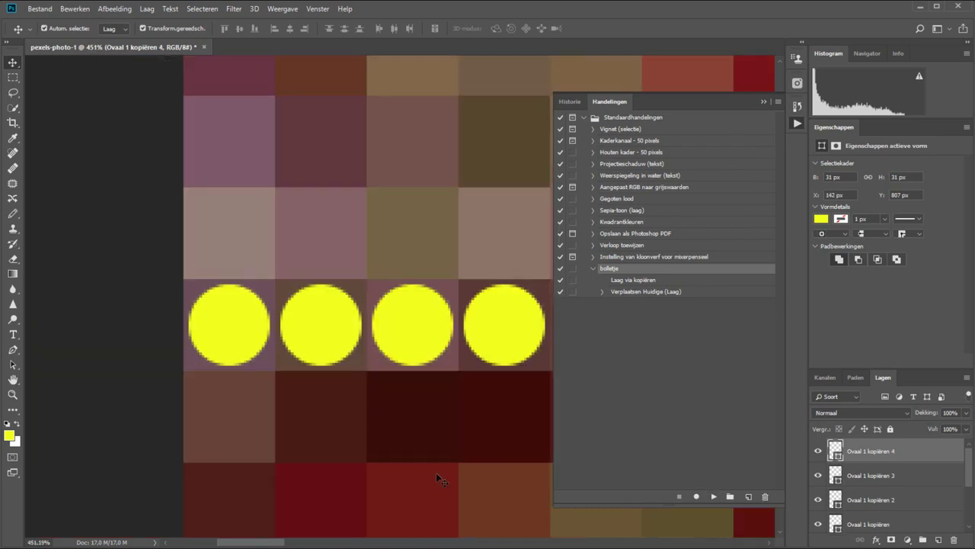
scroll(436, 473, down, 3)
scroll(436, 472, down, 2)
scroll(436, 472, down, 1)
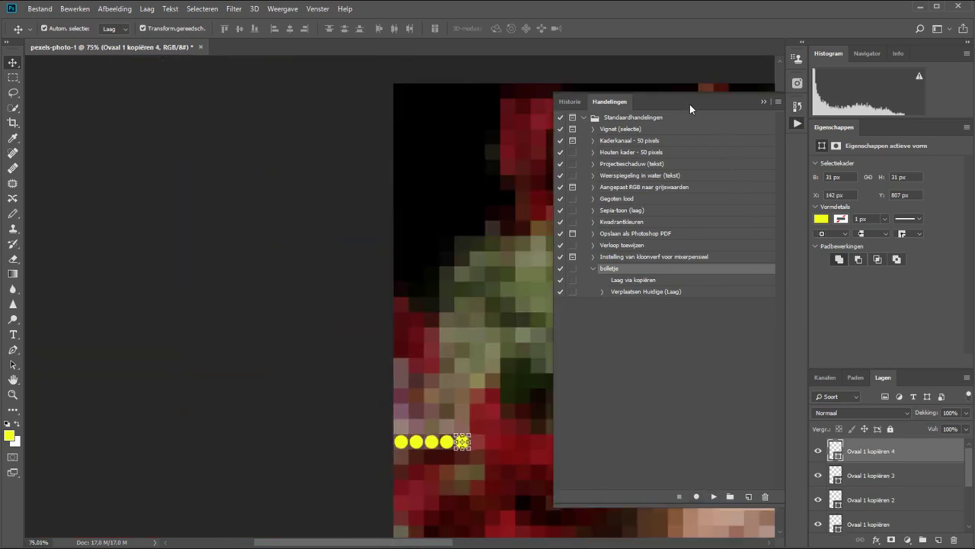
drag(689, 105, 190, 75)
Step: Replay bolletje repeatedly until the yellow circle row reaches the portrait's right edge
click(215, 470)
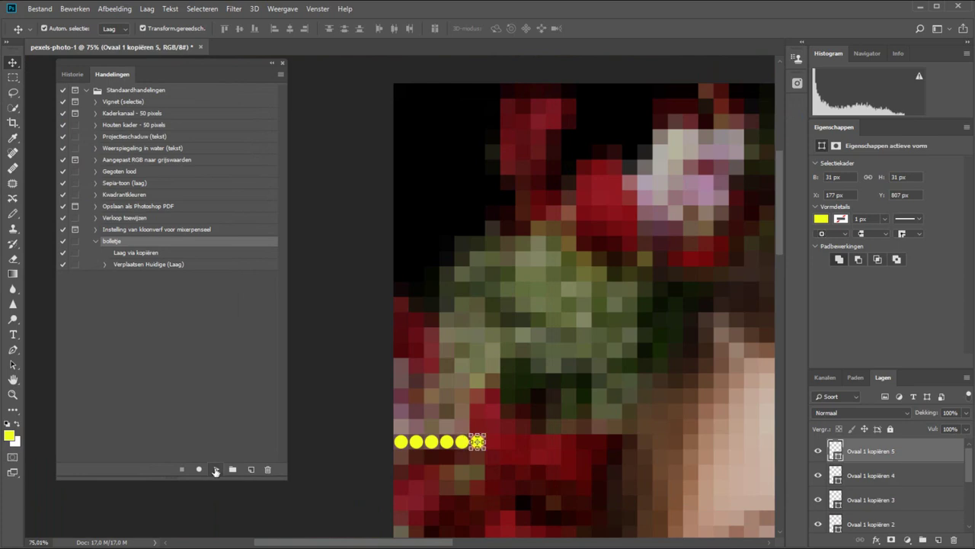
double_click(215, 470)
click(215, 469)
double_click(216, 469)
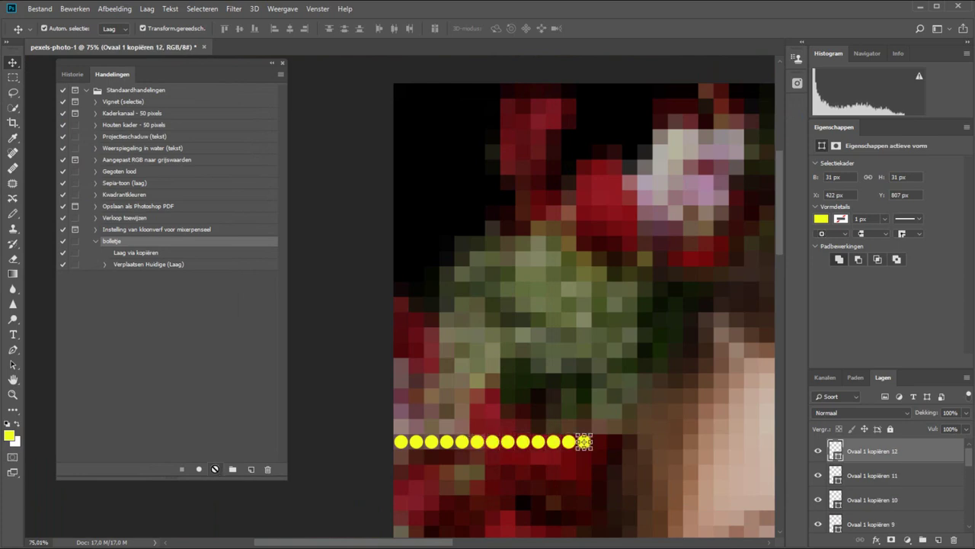
click(216, 469)
double_click(216, 470)
triple_click(216, 469)
double_click(215, 469)
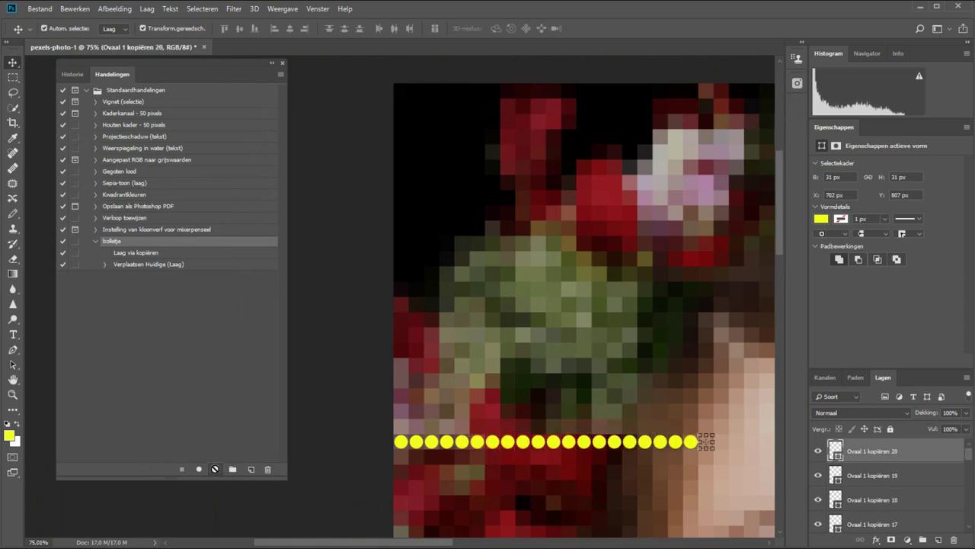
double_click(215, 469)
alt+scroll(554, 447, down, 3)
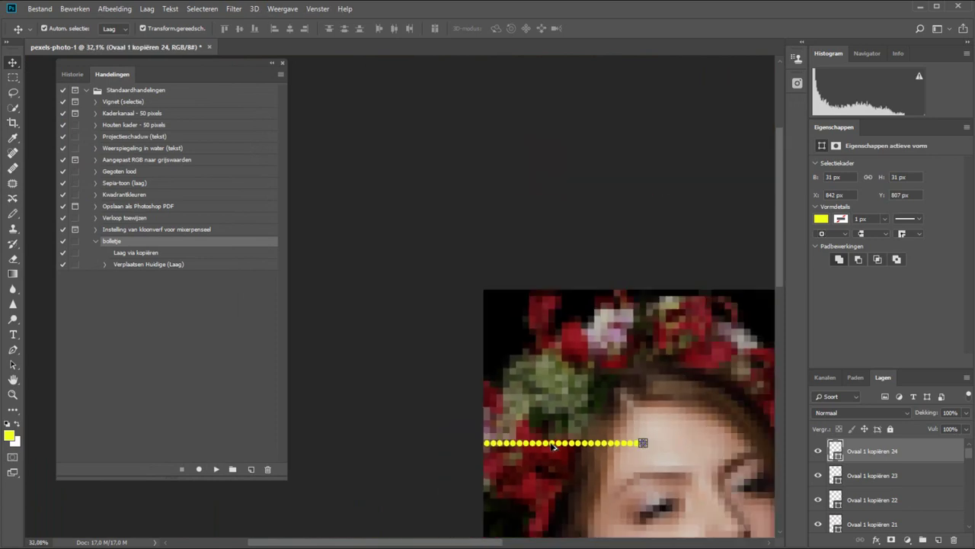
alt+scroll(554, 447, down, 1)
double_click(215, 470)
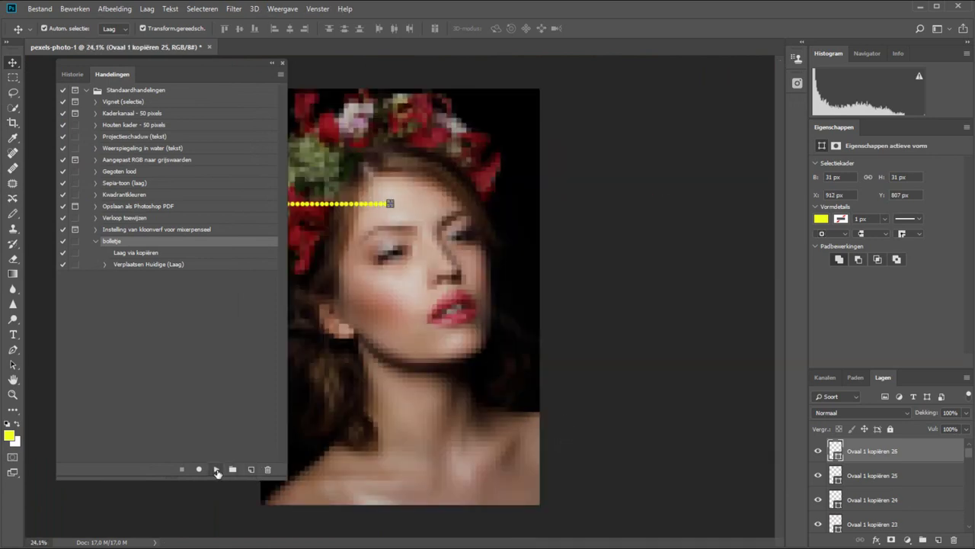
double_click(216, 469)
triple_click(216, 470)
double_click(215, 470)
triple_click(216, 469)
double_click(216, 469)
triple_click(215, 470)
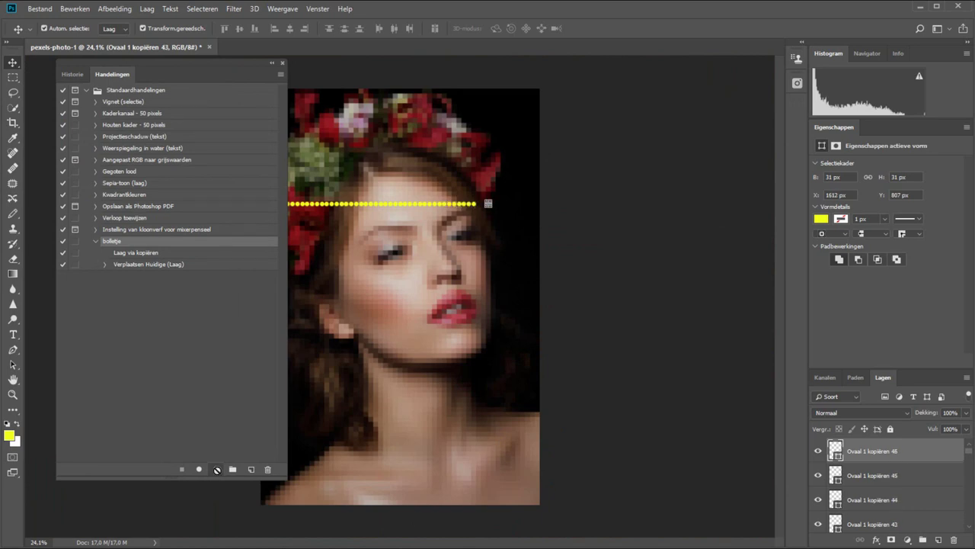
double_click(216, 469)
double_click(216, 470)
triple_click(216, 469)
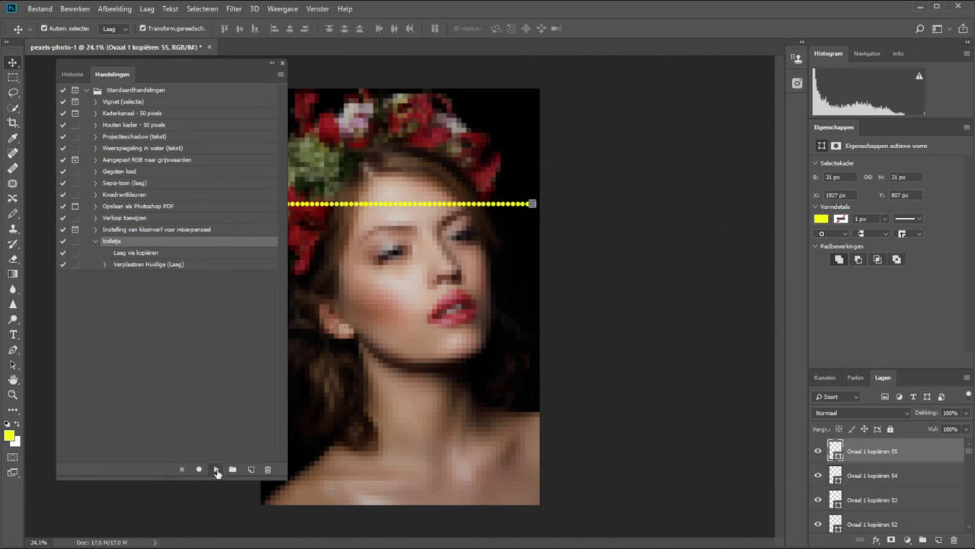
click(216, 469)
click(217, 469)
Step: Merge all the oval circle copy layers into a single layer with Ctrl+E
scroll(922, 476, down, 5)
scroll(915, 484, down, 5)
scroll(907, 492, down, 5)
scroll(895, 507, down, 5)
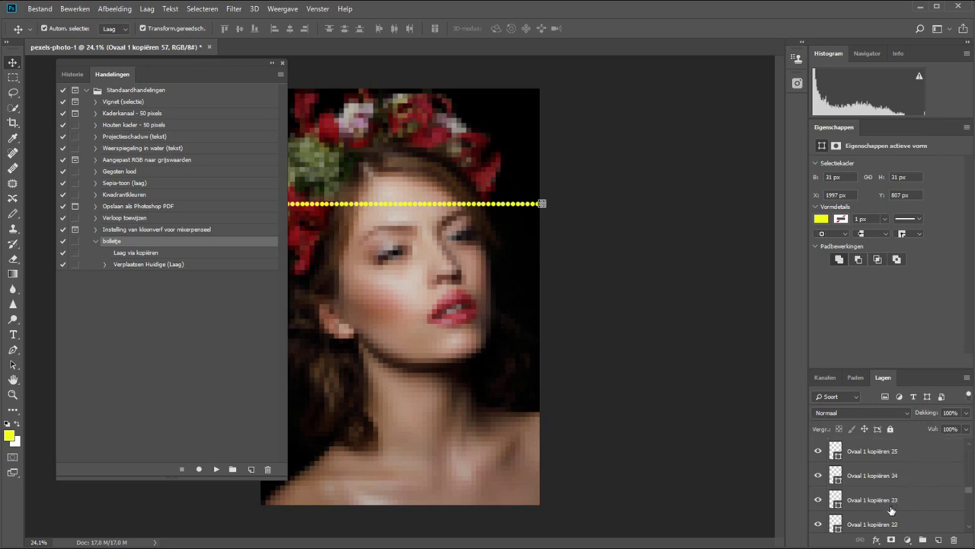
scroll(892, 511, down, 5)
scroll(892, 511, down, 5)
scroll(891, 507, down, 5)
scroll(890, 504, down, 3)
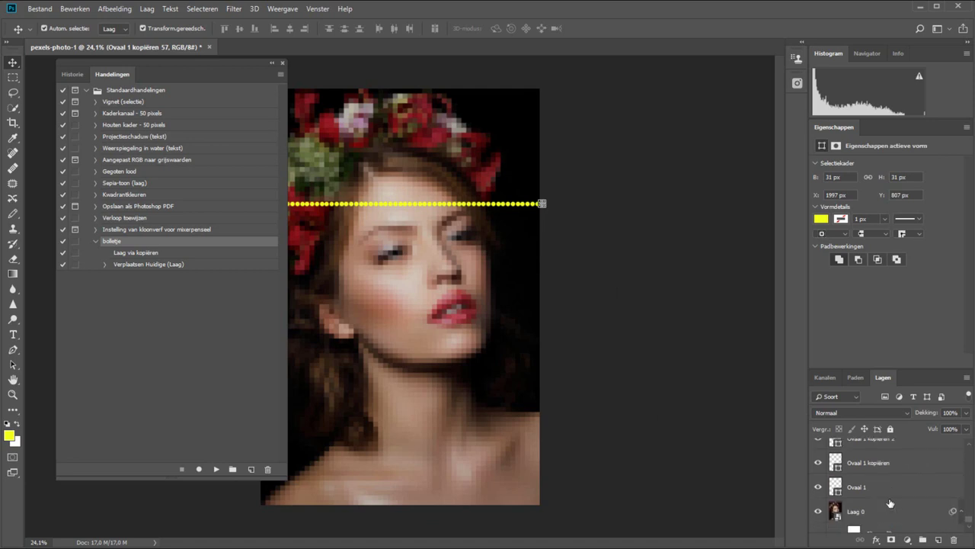
shift+click(893, 488)
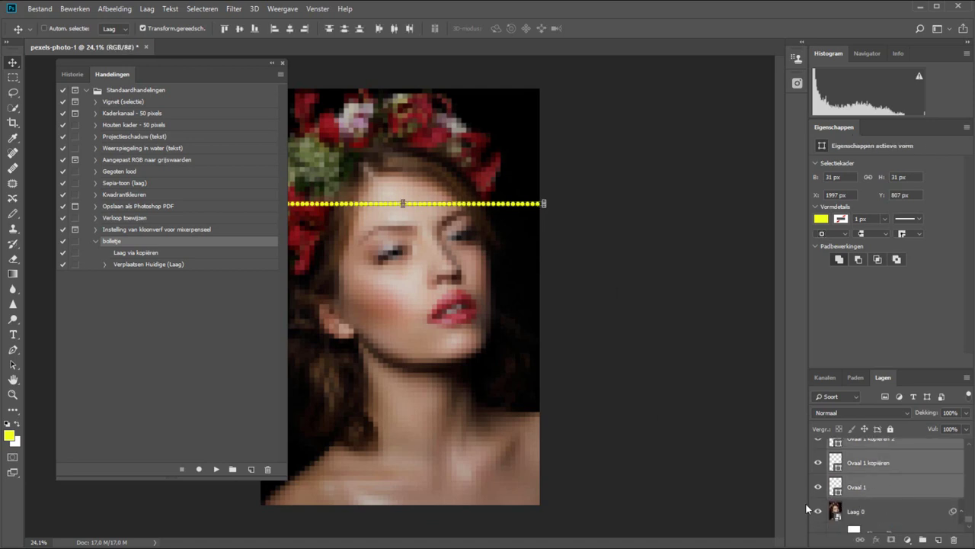
key(ctrl+e)
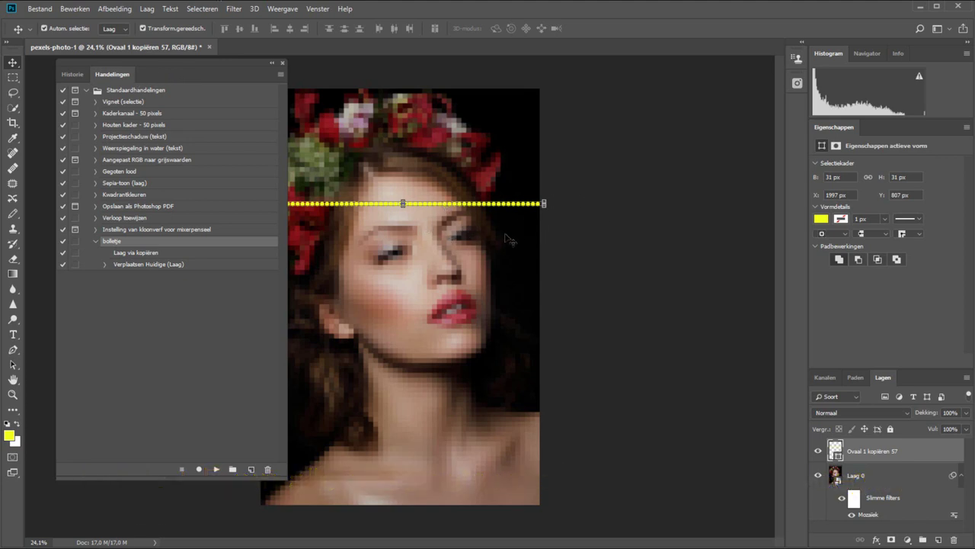
Step: Move the merged circle row up against the portrait's top edge, nudged slightly down
key(z)
drag(406, 245, 363, 18)
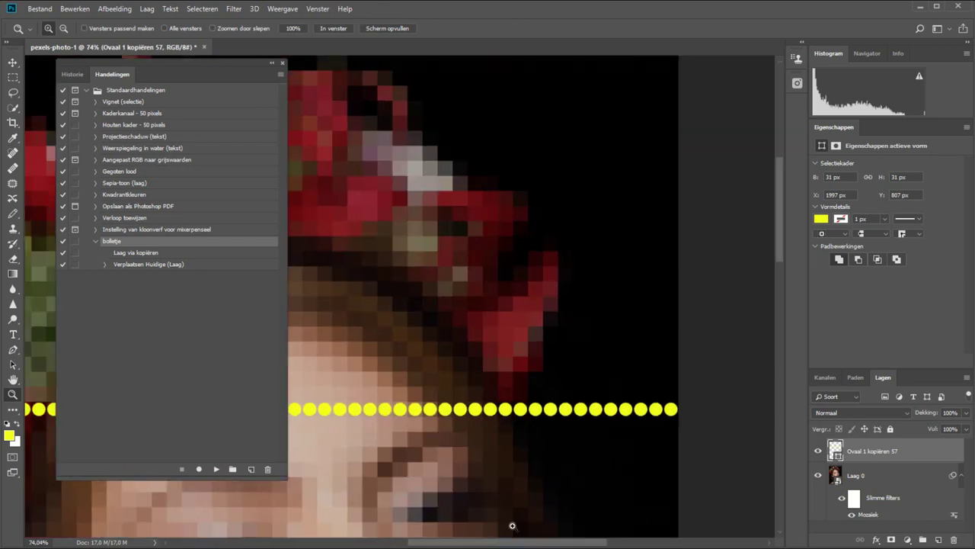
key(v)
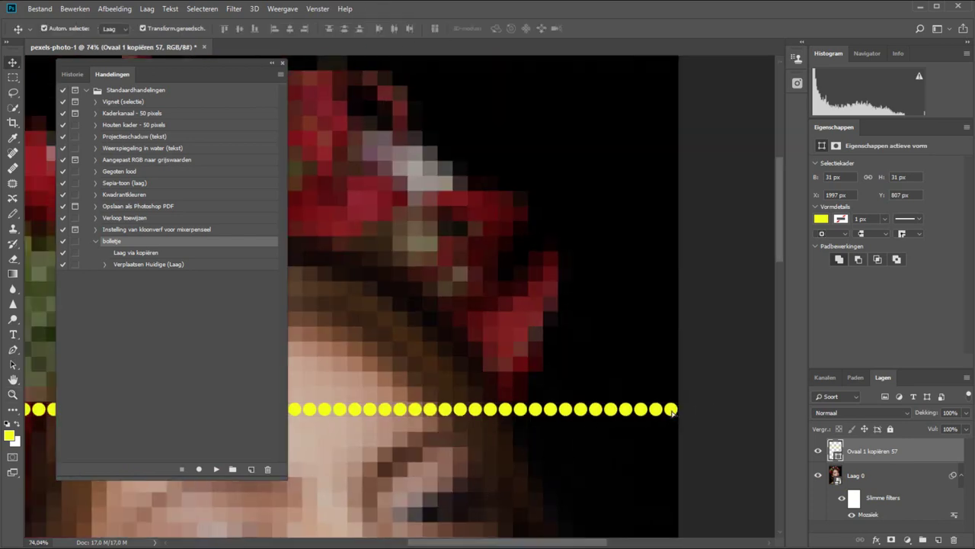
mouse_move(668, 416)
mouse_down()
mouse_move(660, 73)
mouse_move(671, 182)
mouse_up()
key(z)
drag(339, 188, 359, 214)
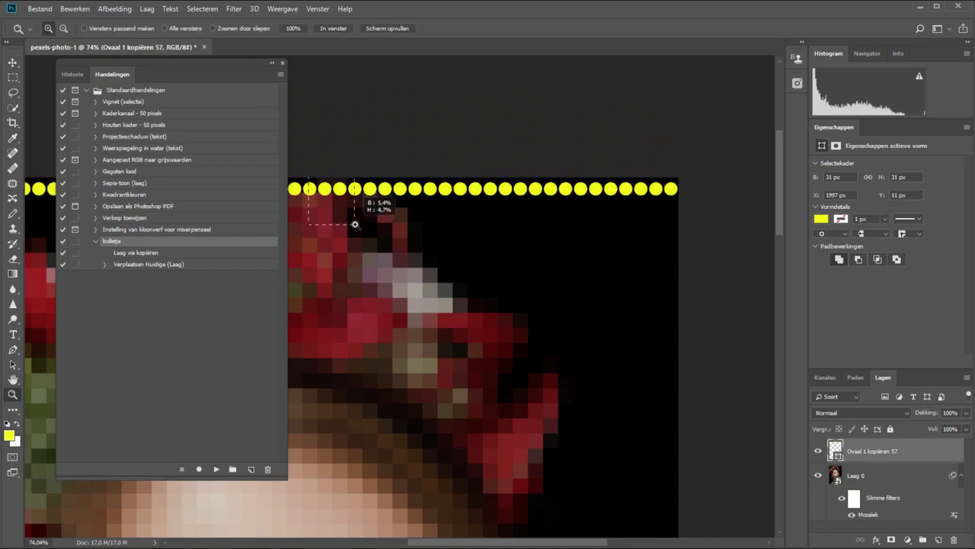
key(v)
drag(501, 276, 509, 221)
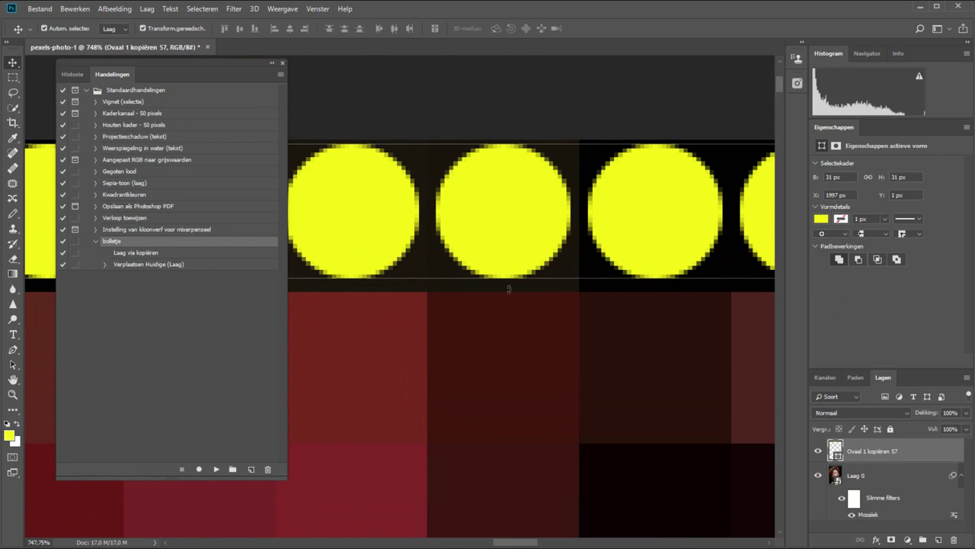
key(Down)
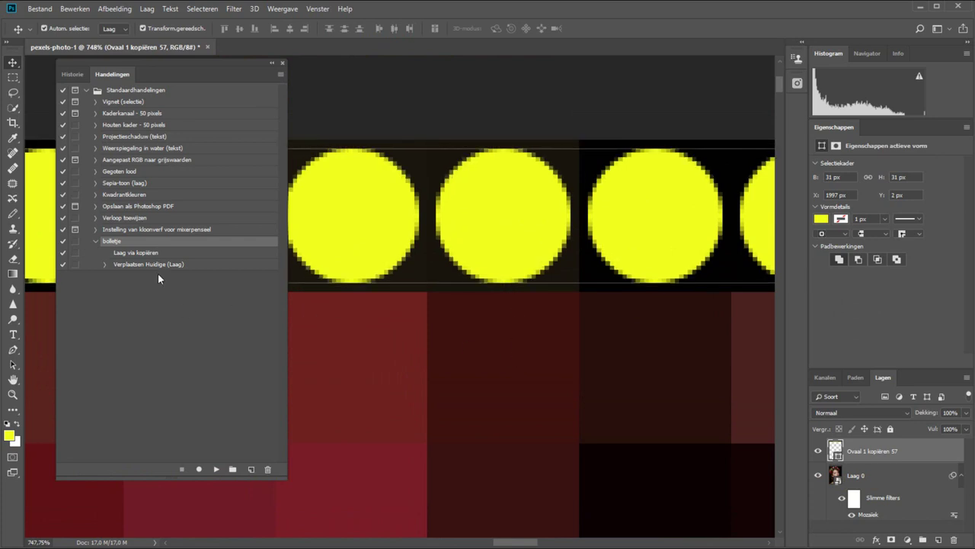
Step: Re-record the bolletje action to duplicate the circle row and shift it one row down
click(157, 256)
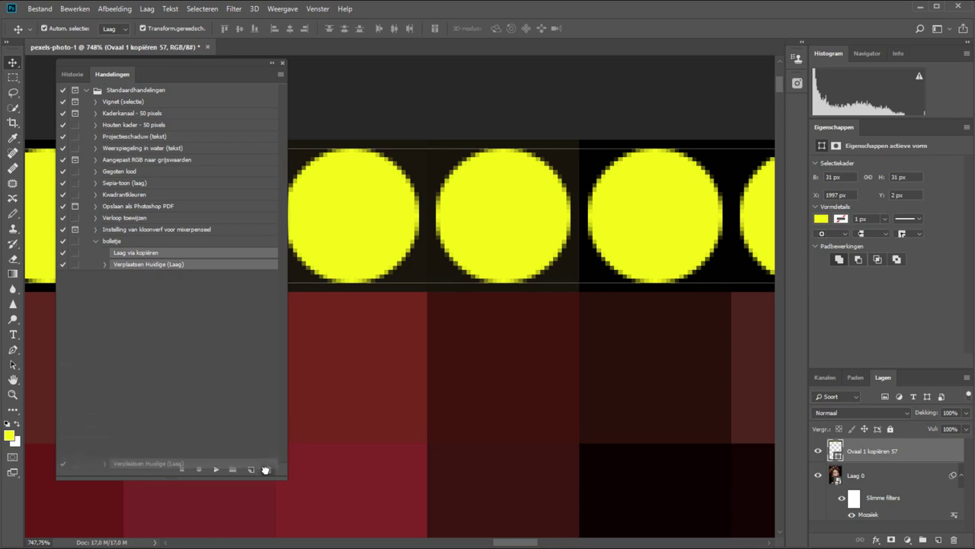
drag(160, 269, 267, 468)
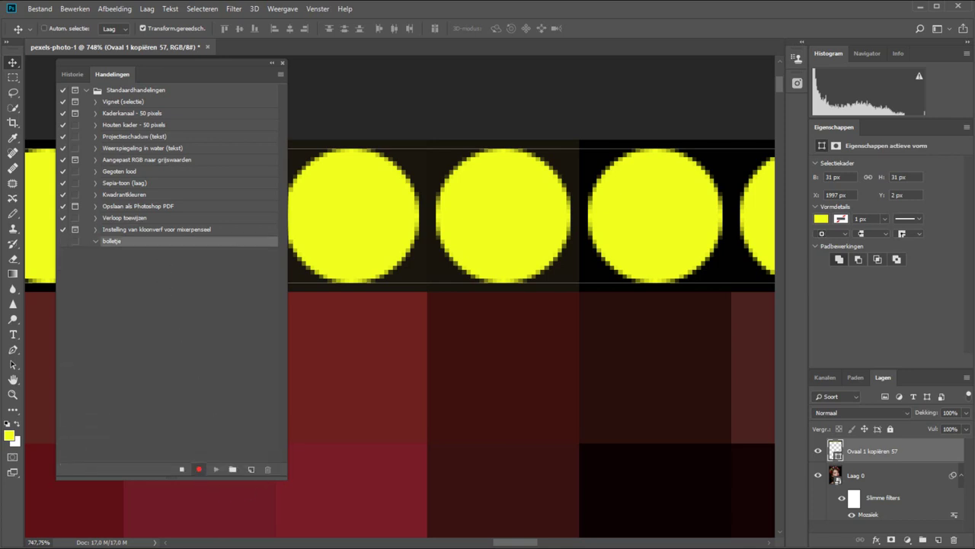
key(ctrl+j)
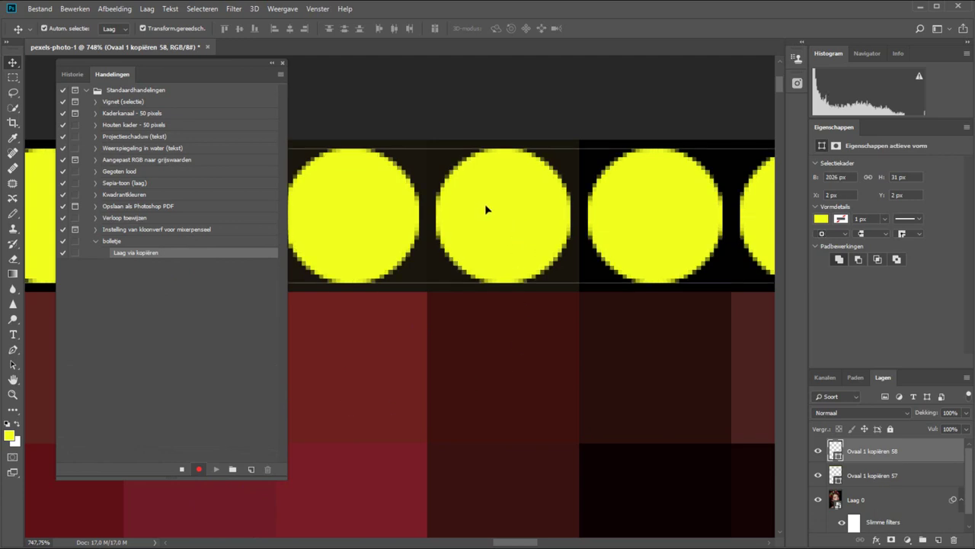
drag(485, 205, 484, 355)
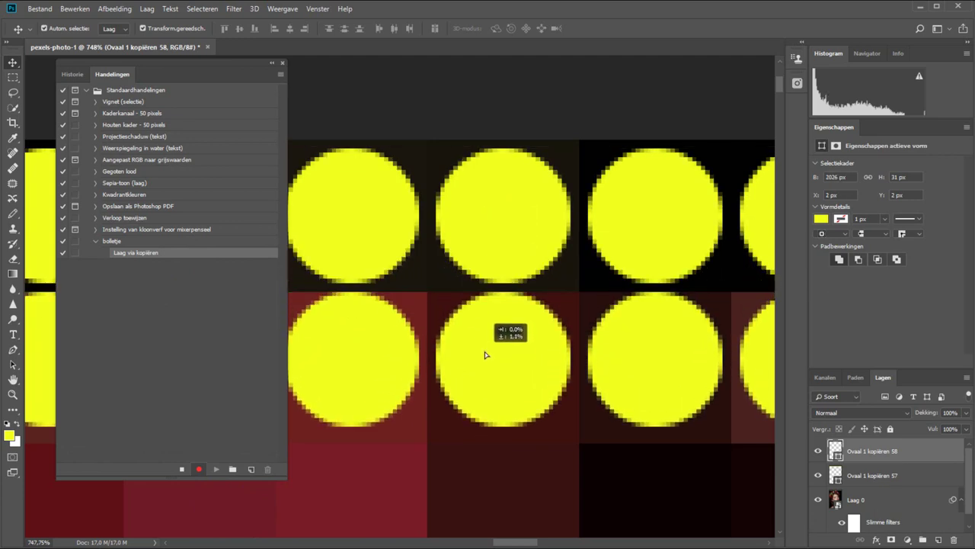
key(Down)
key(Down)
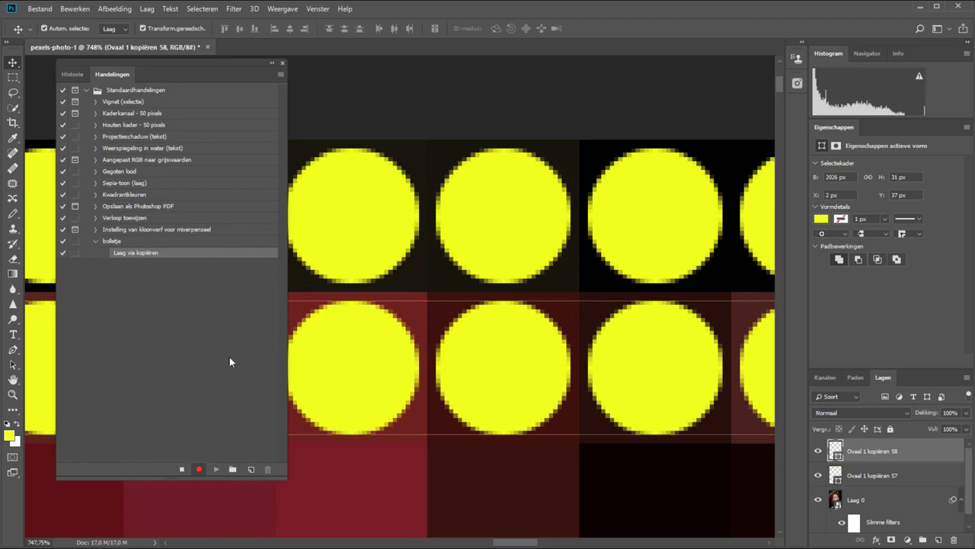
click(181, 469)
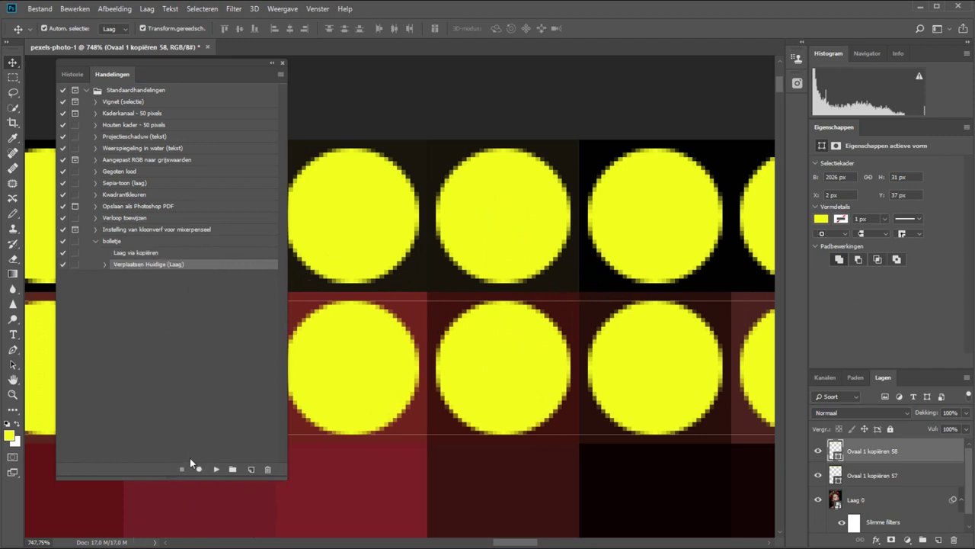
click(111, 241)
scroll(486, 381, down, 5)
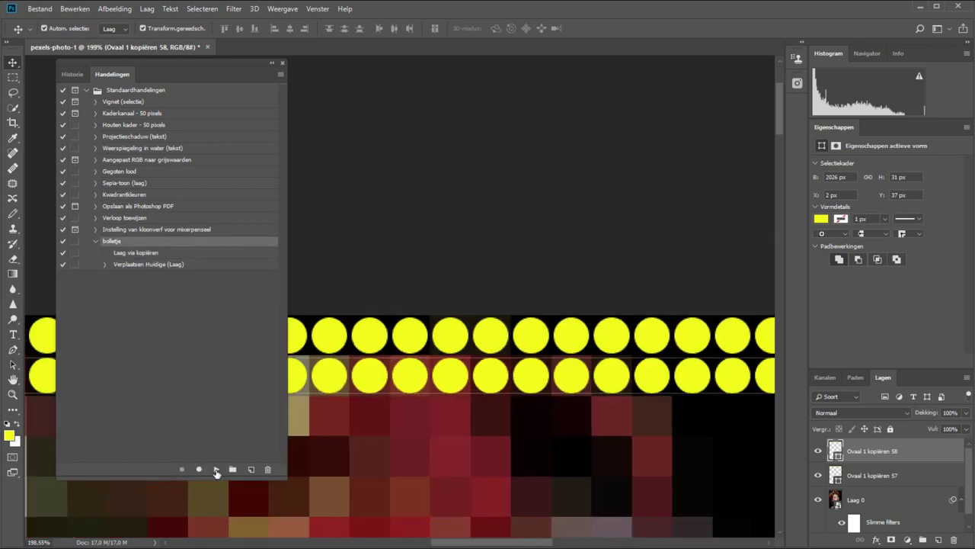
Step: Play the bolletje action three more times to add rows of yellow circles
click(216, 468)
click(216, 469)
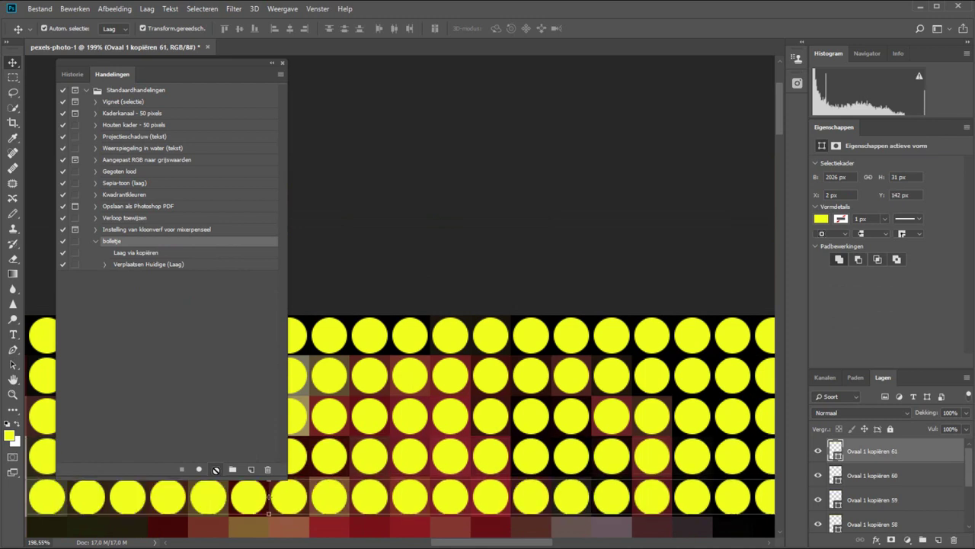
click(216, 469)
Step: Merge all the yellow circle row layers into one layer
scroll(429, 461, down, 5)
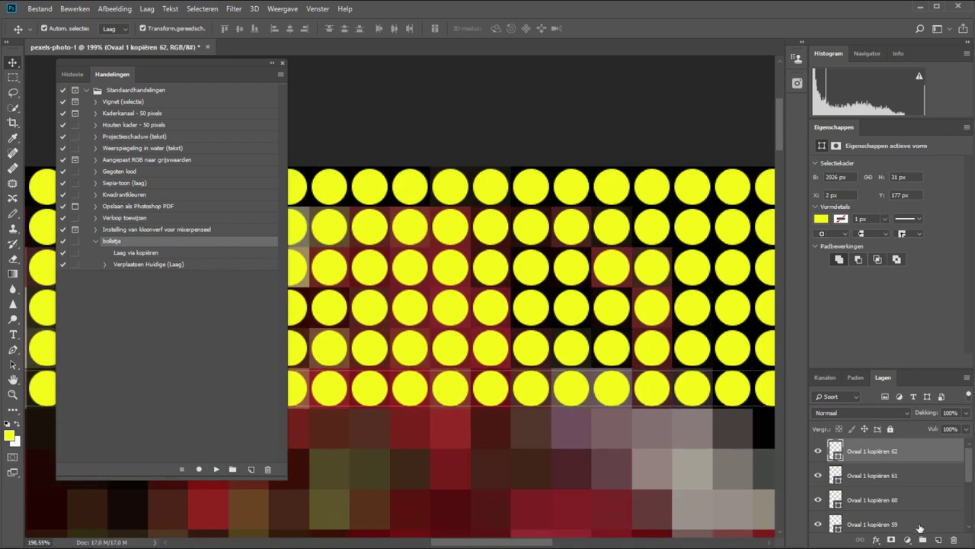
scroll(931, 512, down, 2)
scroll(931, 512, down, 2)
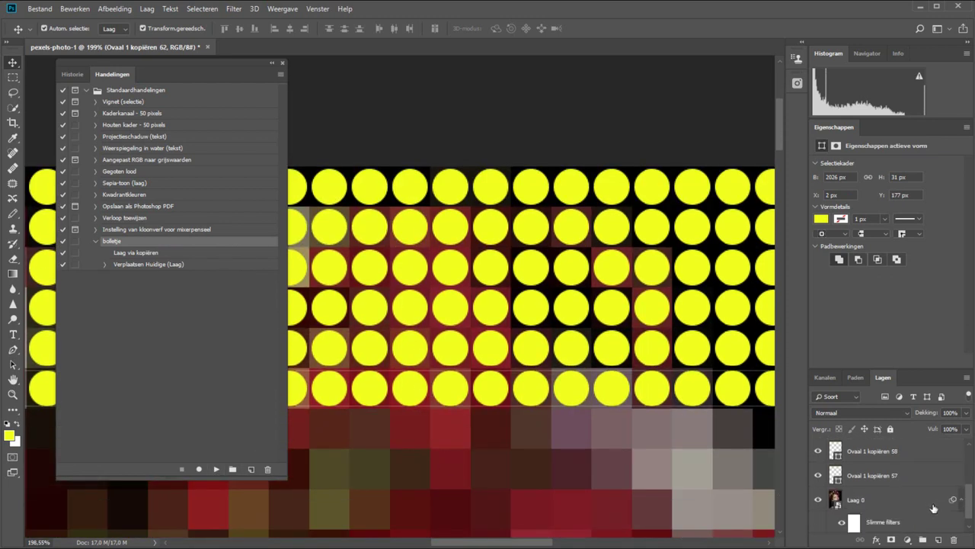
shift+click(917, 479)
key(ctrl+e)
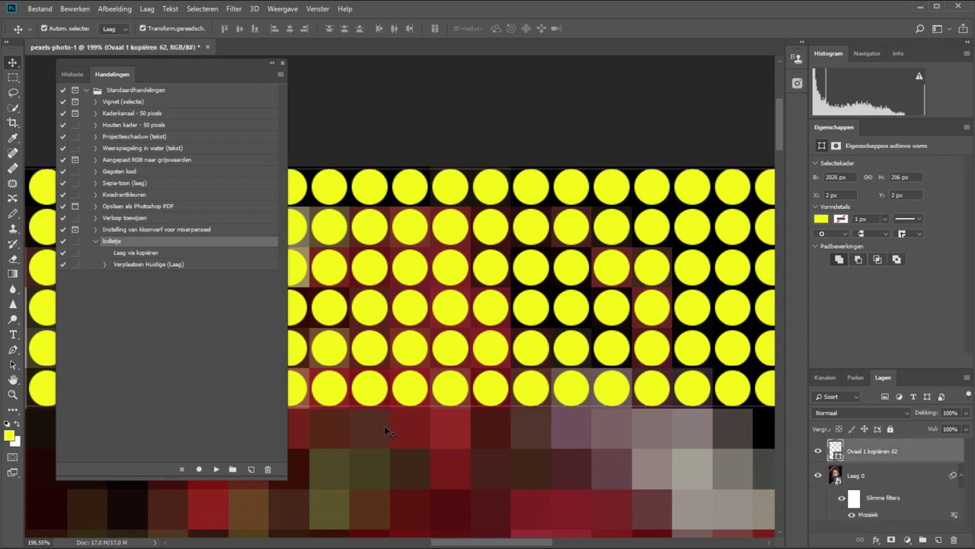
click(202, 254)
Step: Re-record bolletje to copy the six-row circle block and place it 206 px below
mouse_move(202, 264)
mouse_down()
mouse_move(241, 445)
mouse_move(268, 469)
mouse_up()
click(198, 469)
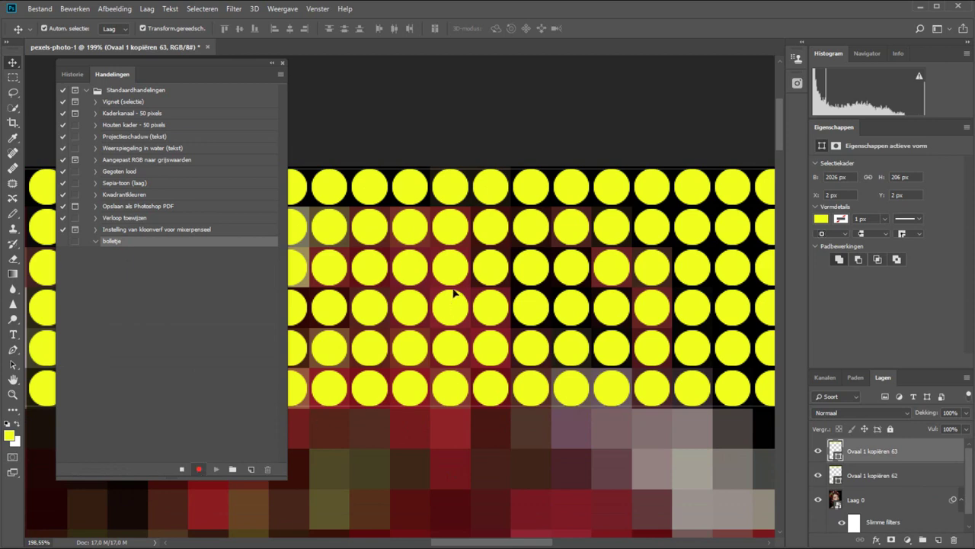
key(ctrl+j)
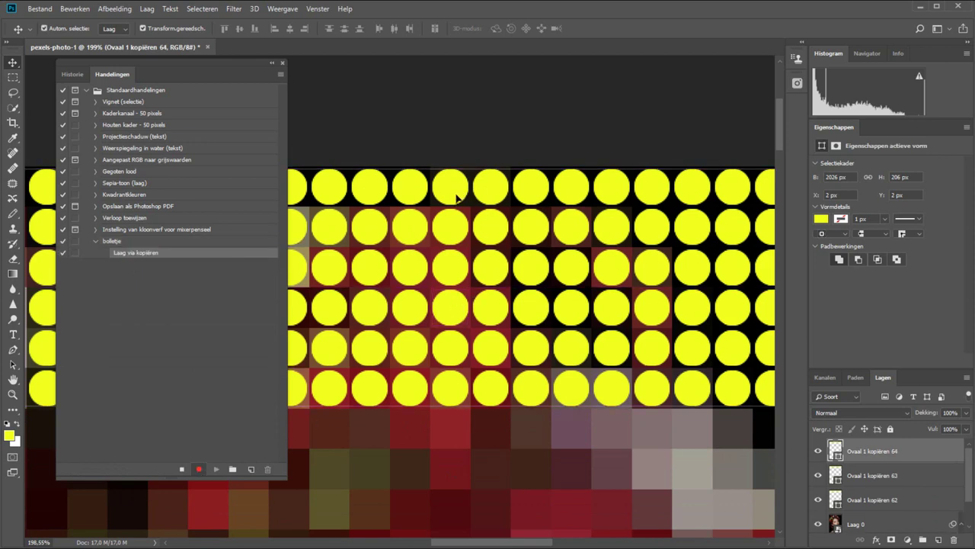
drag(457, 197, 455, 431)
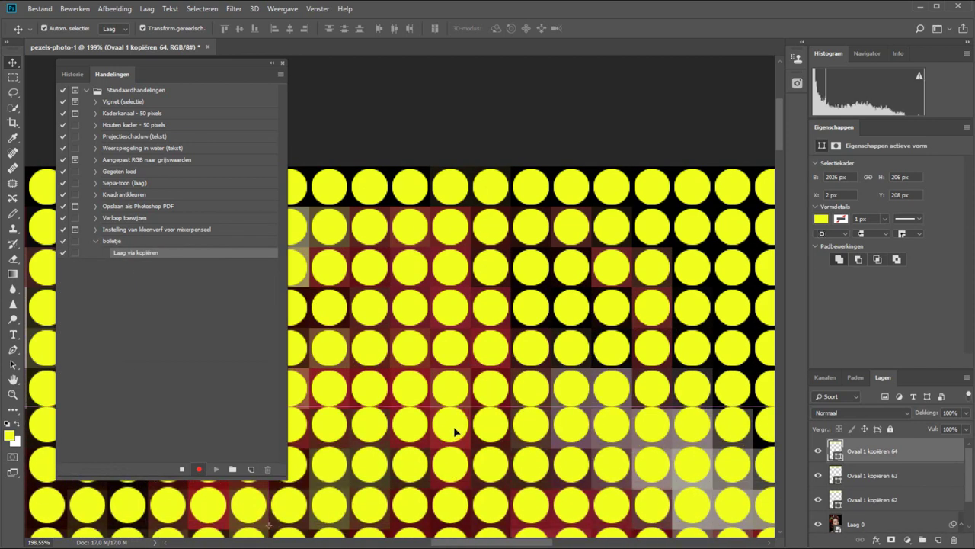
scroll(455, 431, up, 10)
drag(453, 364, 438, 426)
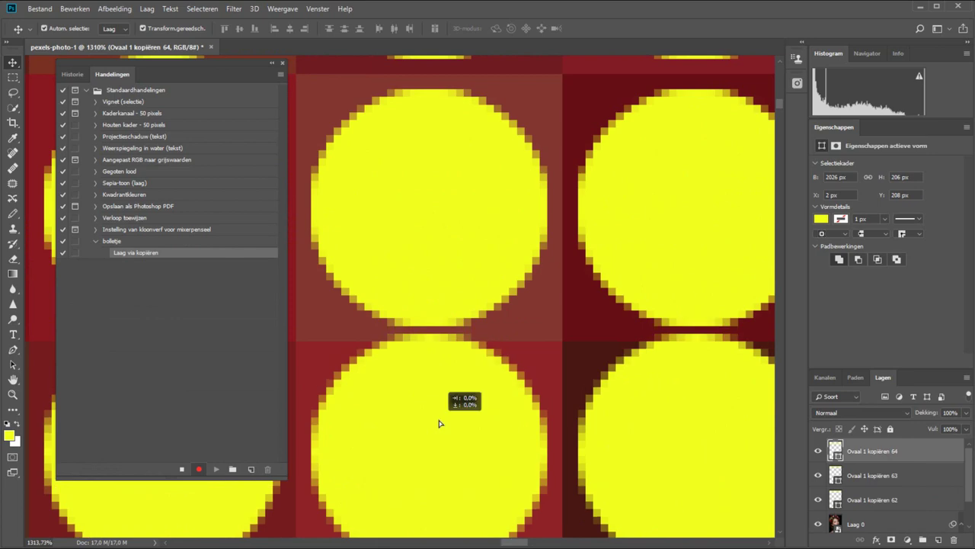
click(193, 468)
scroll(471, 425, down, 15)
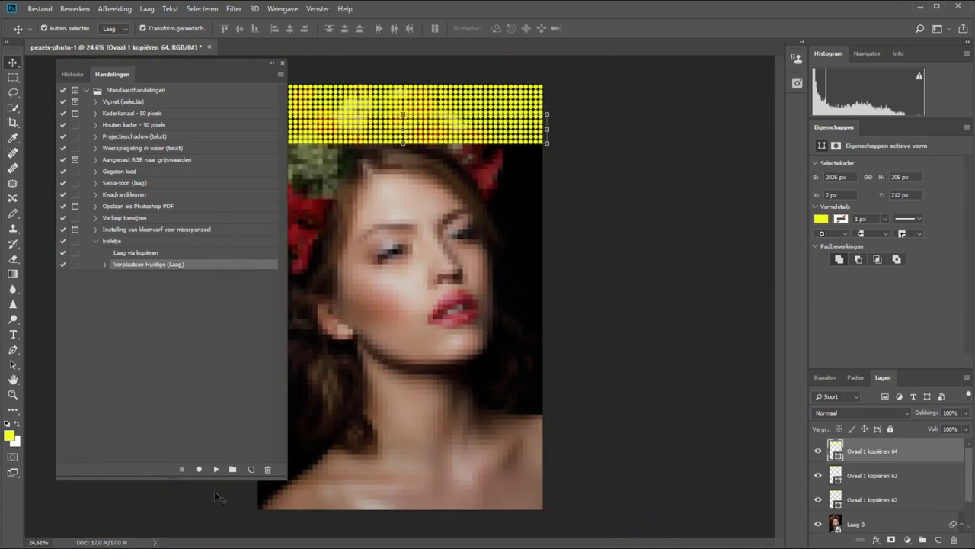
Step: Play the bolletje action four times to add circle blocks down the portrait
click(135, 241)
click(216, 469)
click(216, 469)
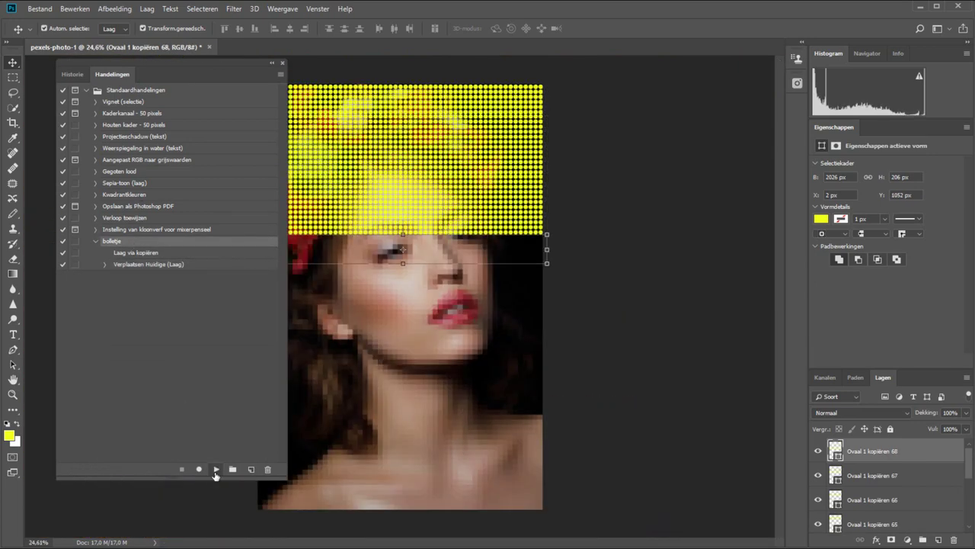
click(215, 469)
click(215, 469)
click(216, 469)
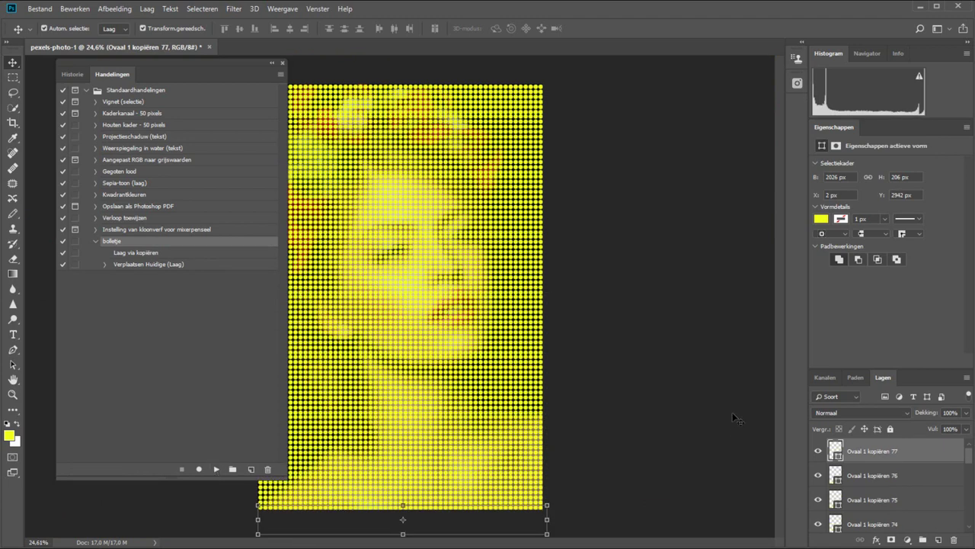
Step: Merge all the oval circle layers into a single circle layer
scroll(909, 467, down, 5)
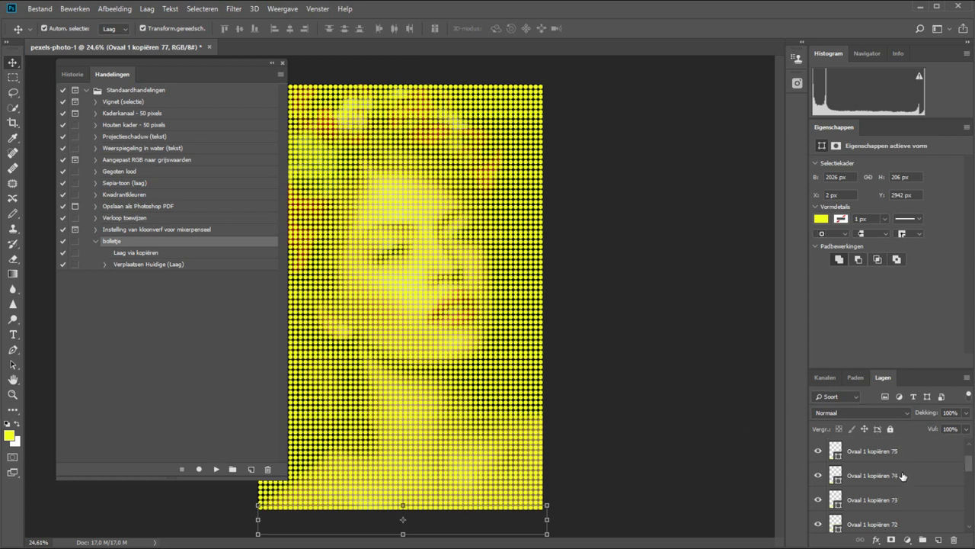
scroll(904, 477, down, 2)
scroll(901, 482, down, 5)
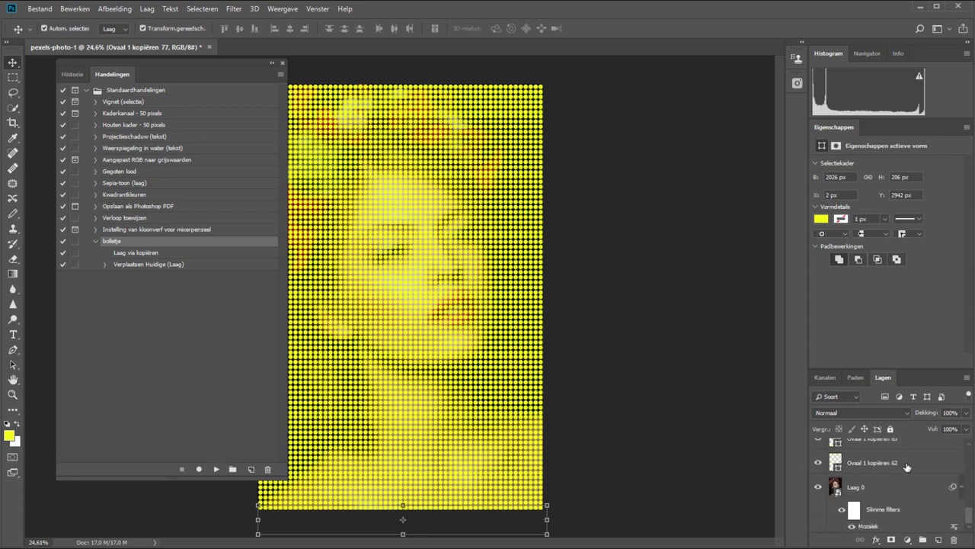
shift+click(906, 467)
key(ctrl+e)
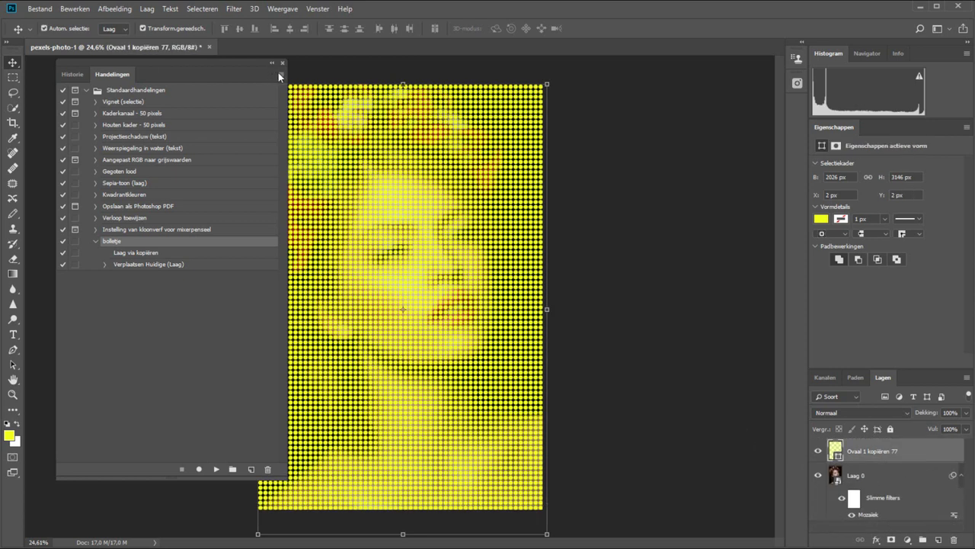
Step: Close the Actions panel and move Laag 0 above 'Ovaal 1 kopiëren 77' in the layer stack
click(282, 63)
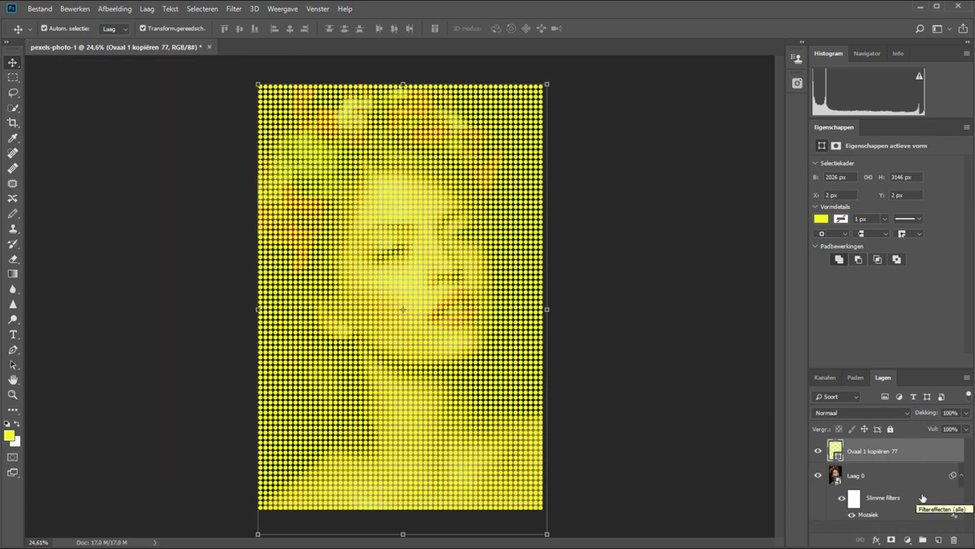
key(z)
click(404, 244)
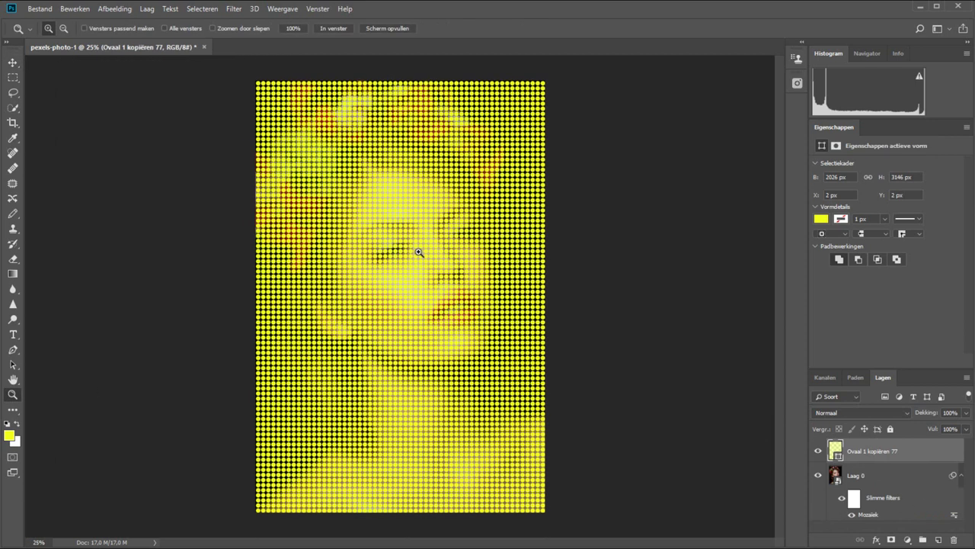
click(383, 241)
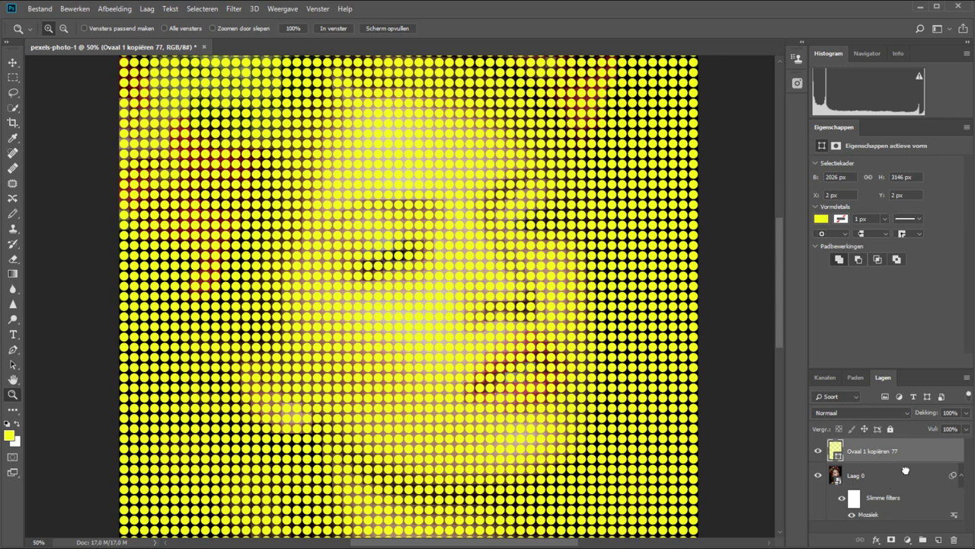
drag(905, 470, 906, 443)
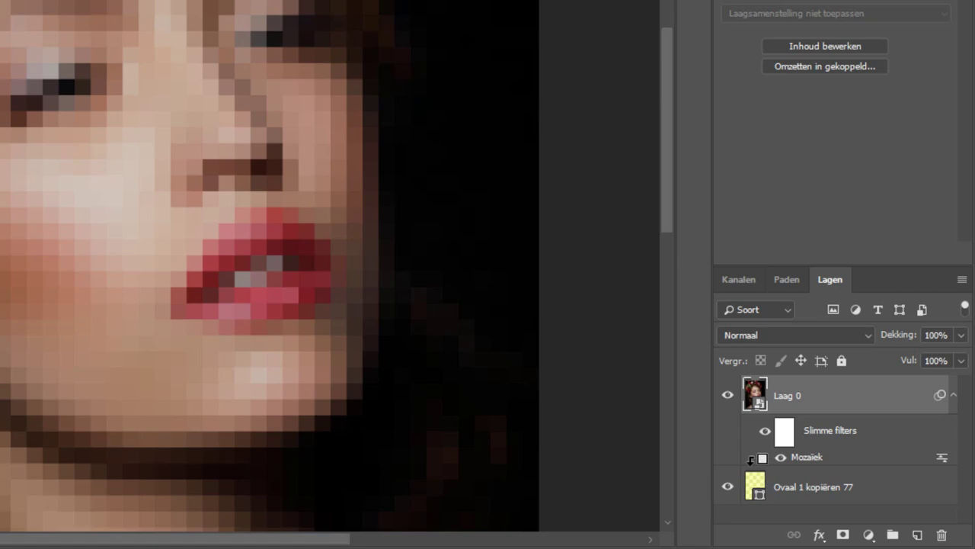
Step: Clip Laag 0 to 'Ovaal 1 kopiëren 77' and zoom in to inspect the coloured dots
alt+click(753, 459)
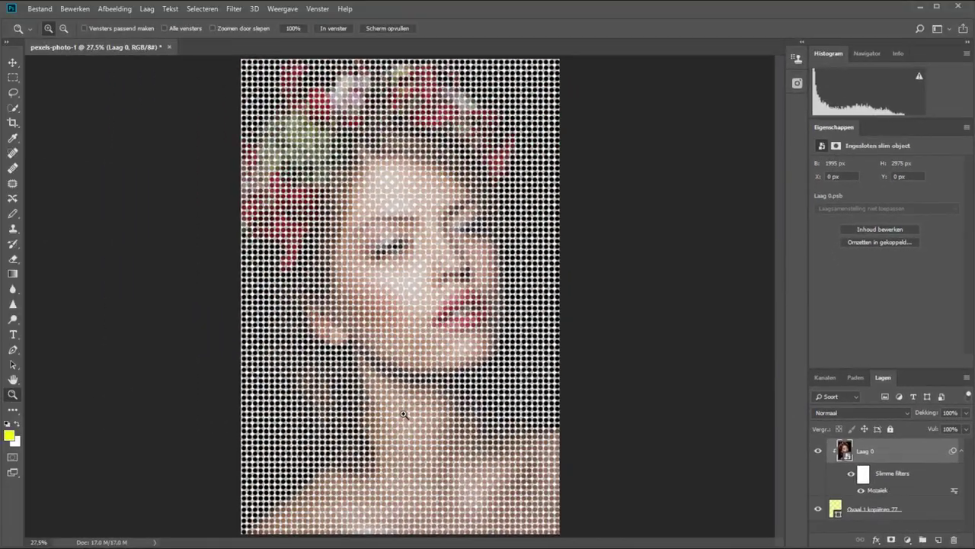
click(403, 409)
click(400, 310)
click(377, 270)
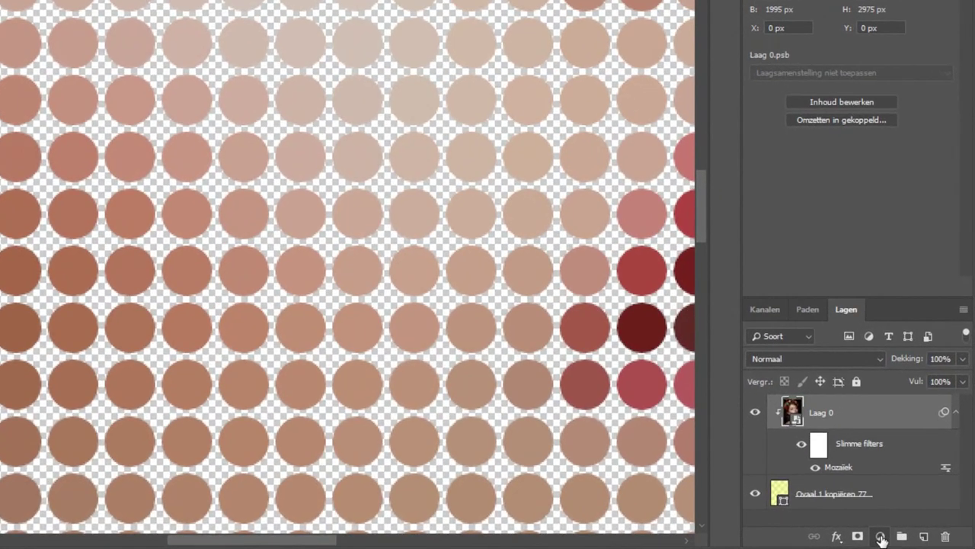
Step: Add a black #000000 Volle kleur fill layer beneath the circles, then fit the portrait in the window
click(881, 538)
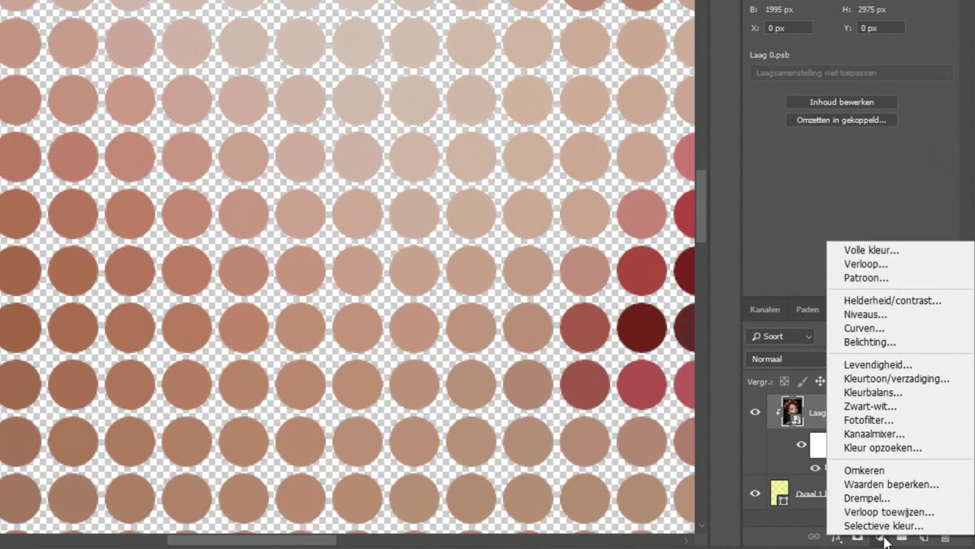
click(861, 250)
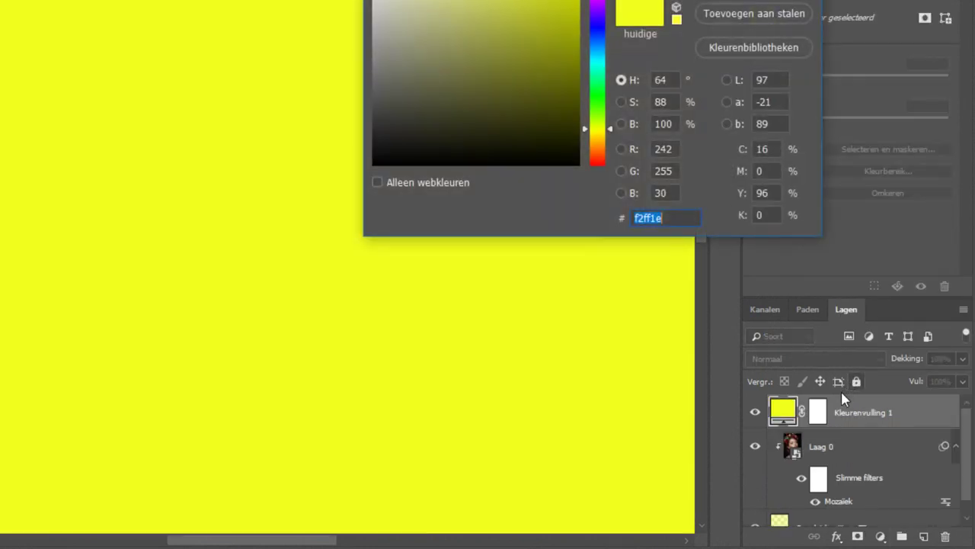
drag(502, 43, 325, 204)
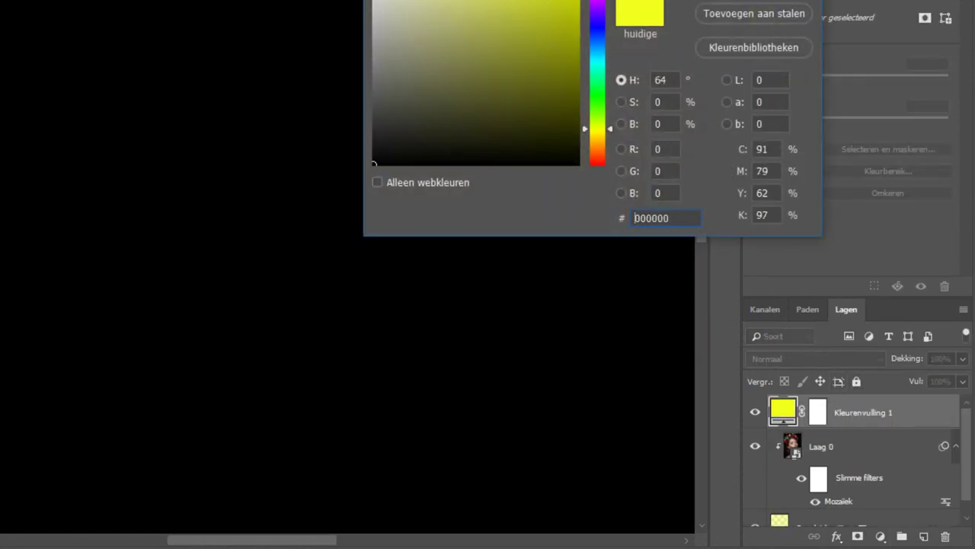
key(Return)
drag(892, 427, 904, 523)
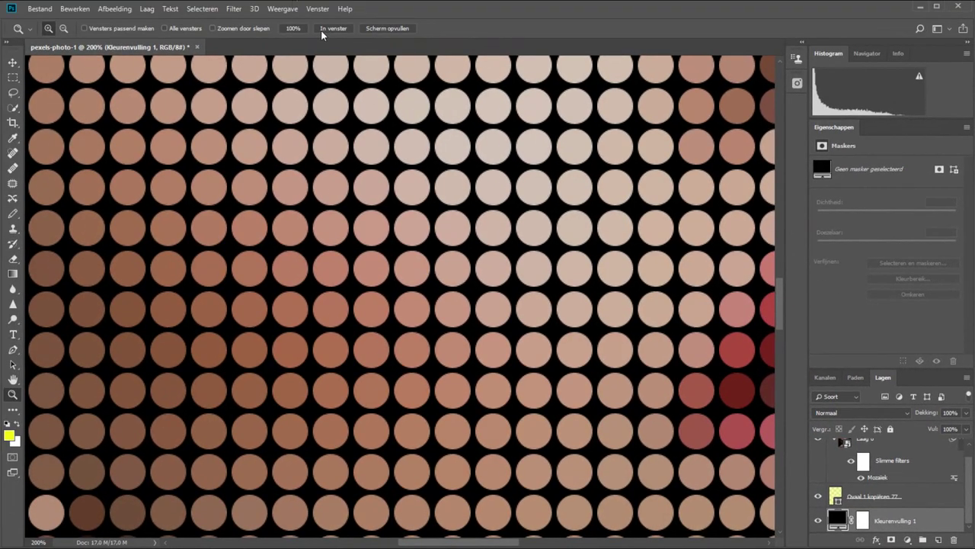
click(322, 29)
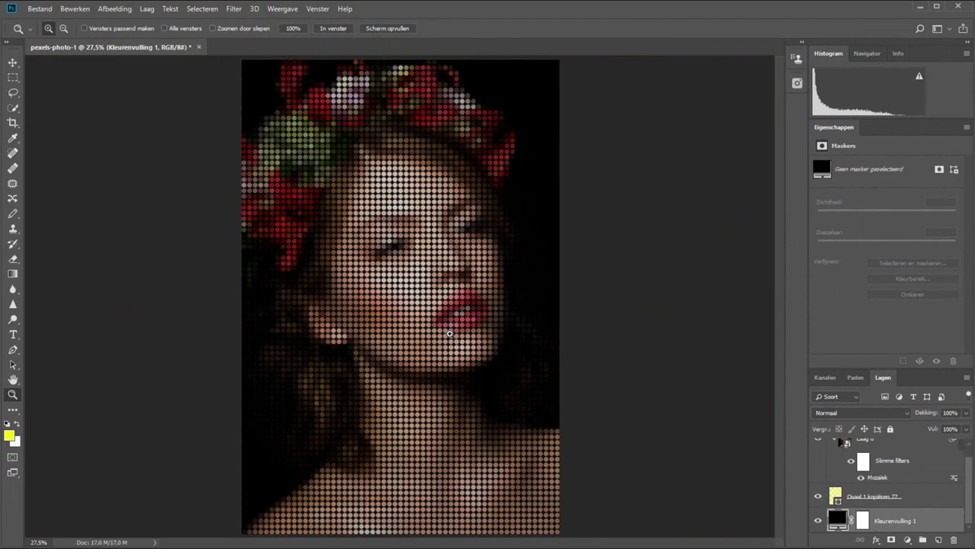